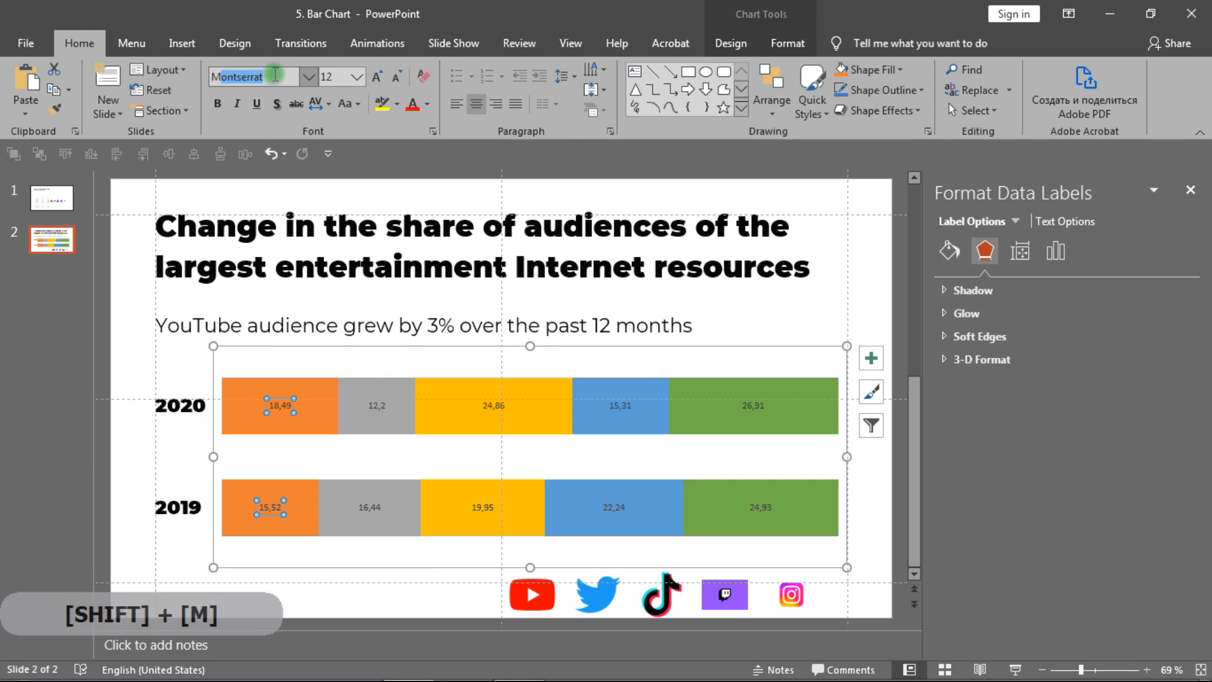
Format the orange series' data labels in Montserrat, size 14, with white text.
{"action": "key", "text": "Right"}
{"action": "key", "text": "Return"}
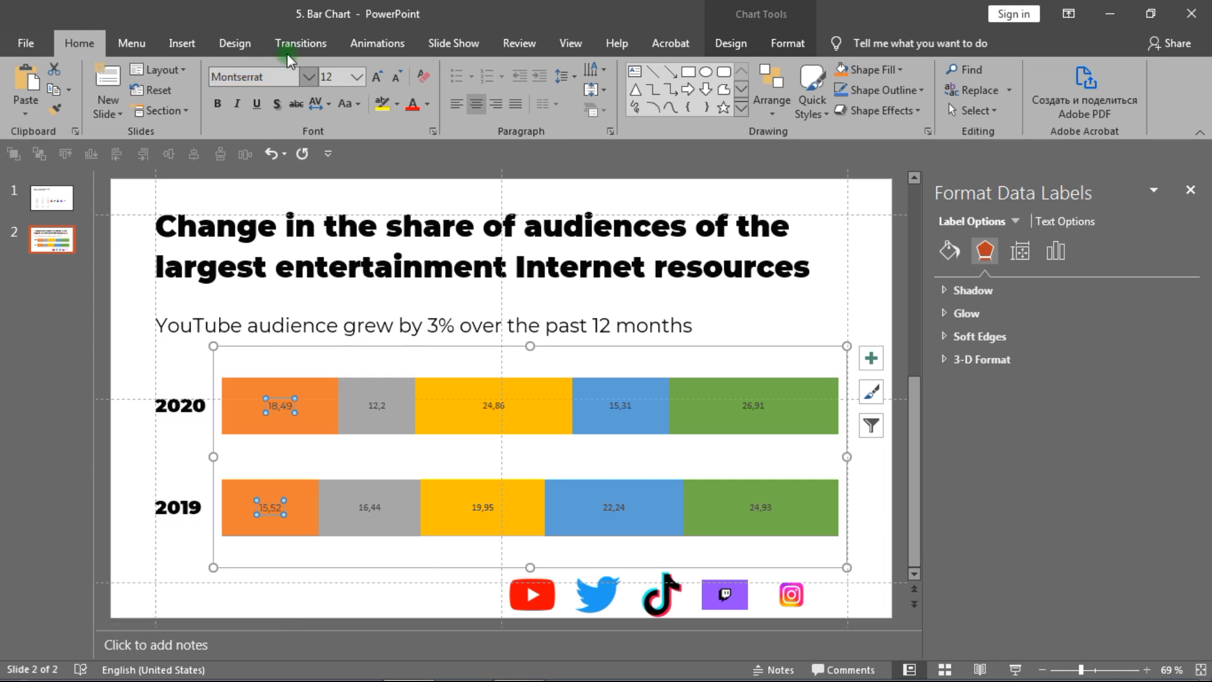
{"action": "left_click", "coordinate": [380, 75]}
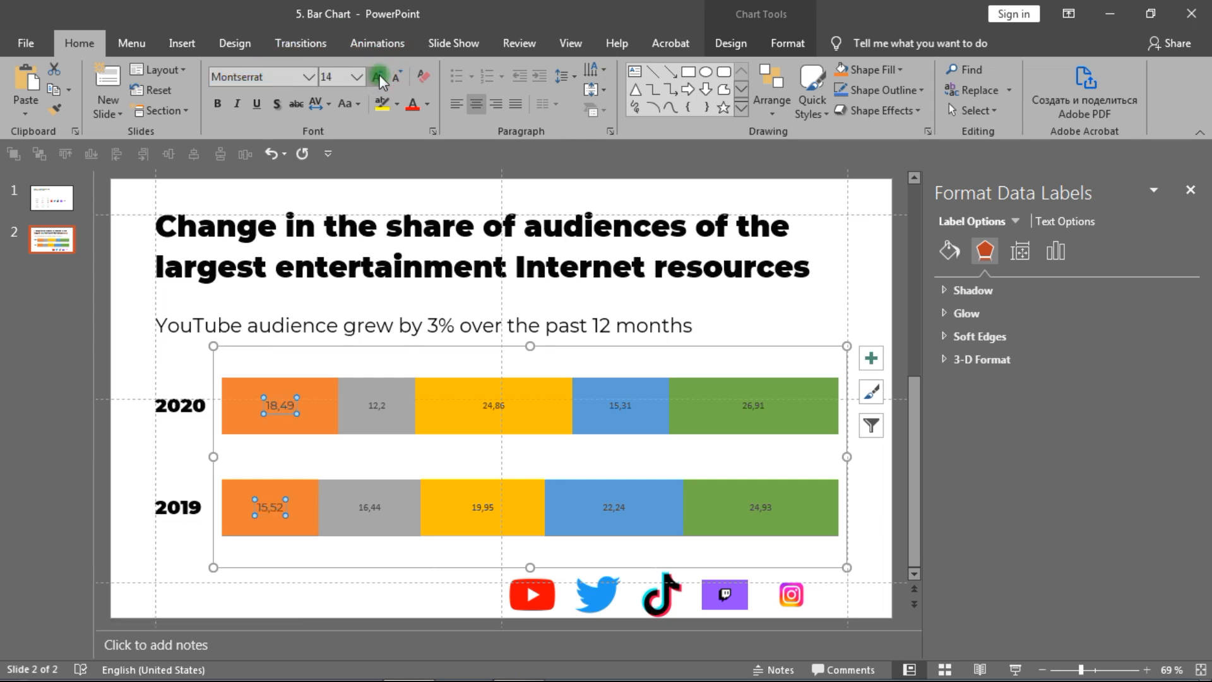
{"action": "left_click", "coordinate": [426, 104]}
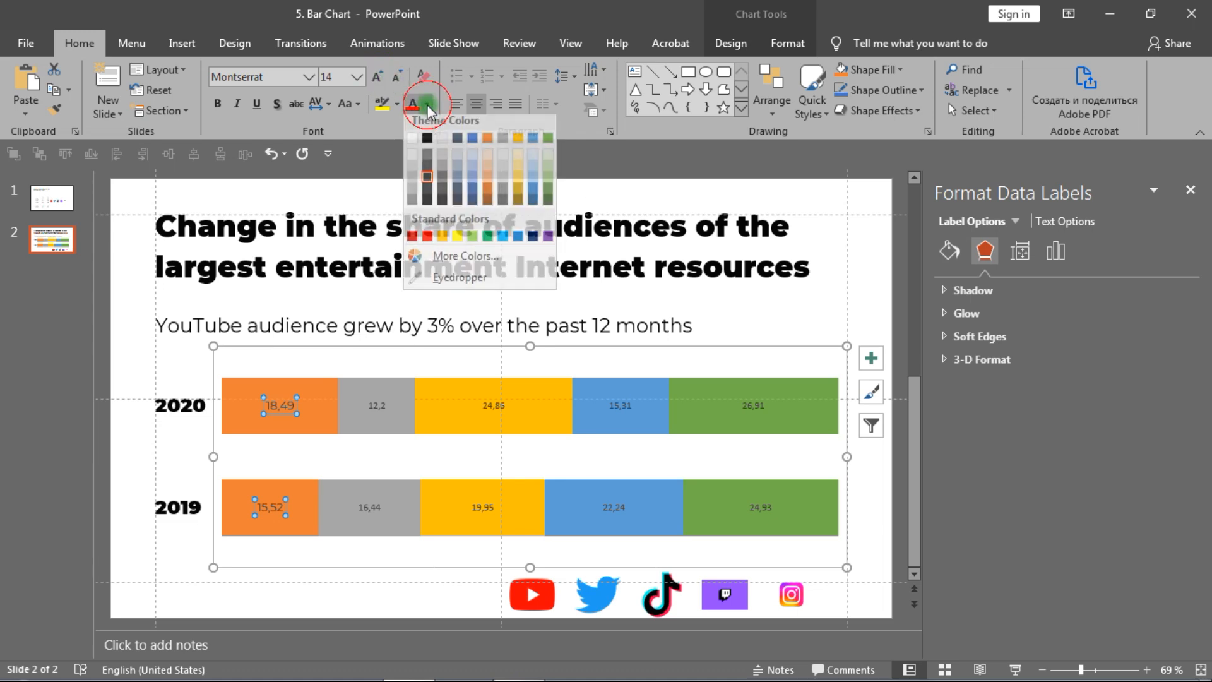
{"action": "left_click", "coordinate": [415, 145]}
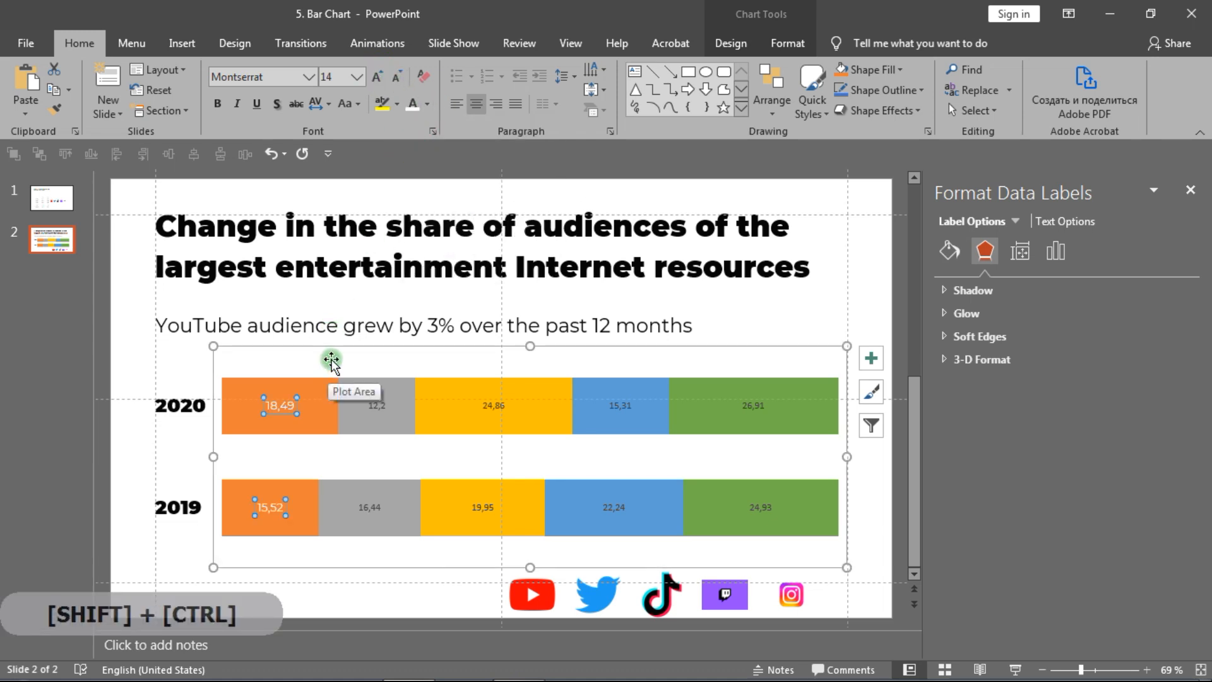
Apply the orange series' label formatting to the data labels of the gray, yellow, blue and green series.
{"action": "left_click", "coordinate": [375, 406], "text": "ctrl+shift"}
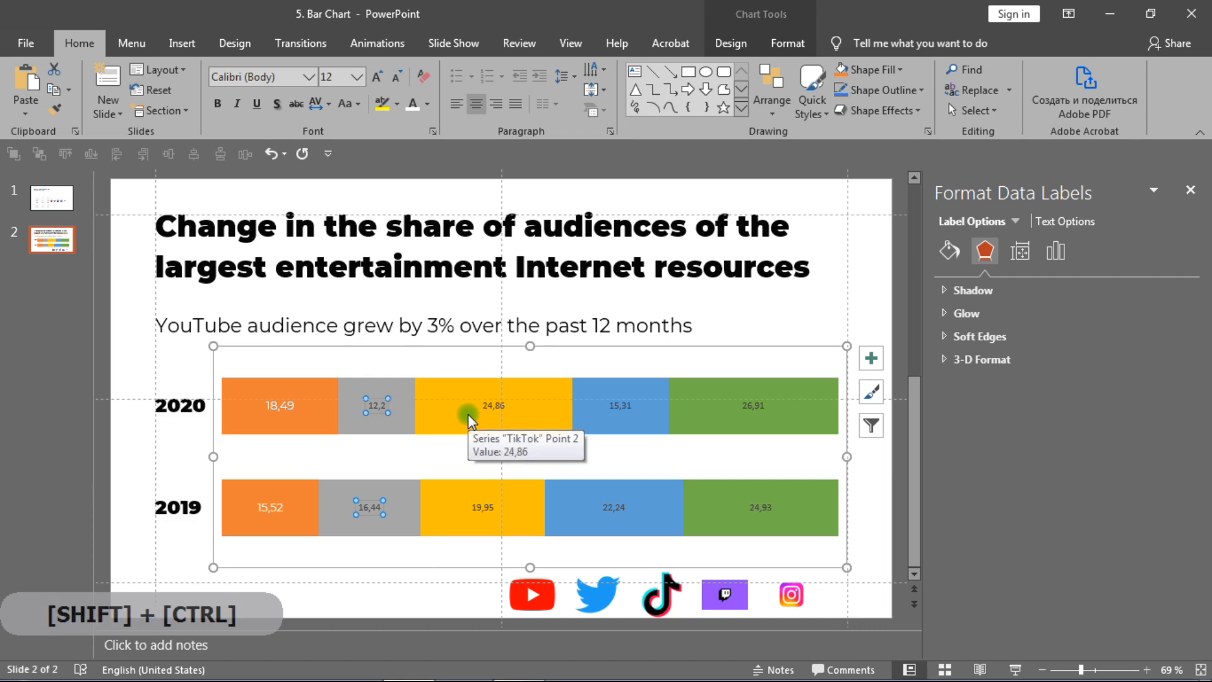
{"action": "key", "text": "ctrl+shift+v"}
{"action": "left_click", "coordinate": [479, 513], "text": "ctrl"}
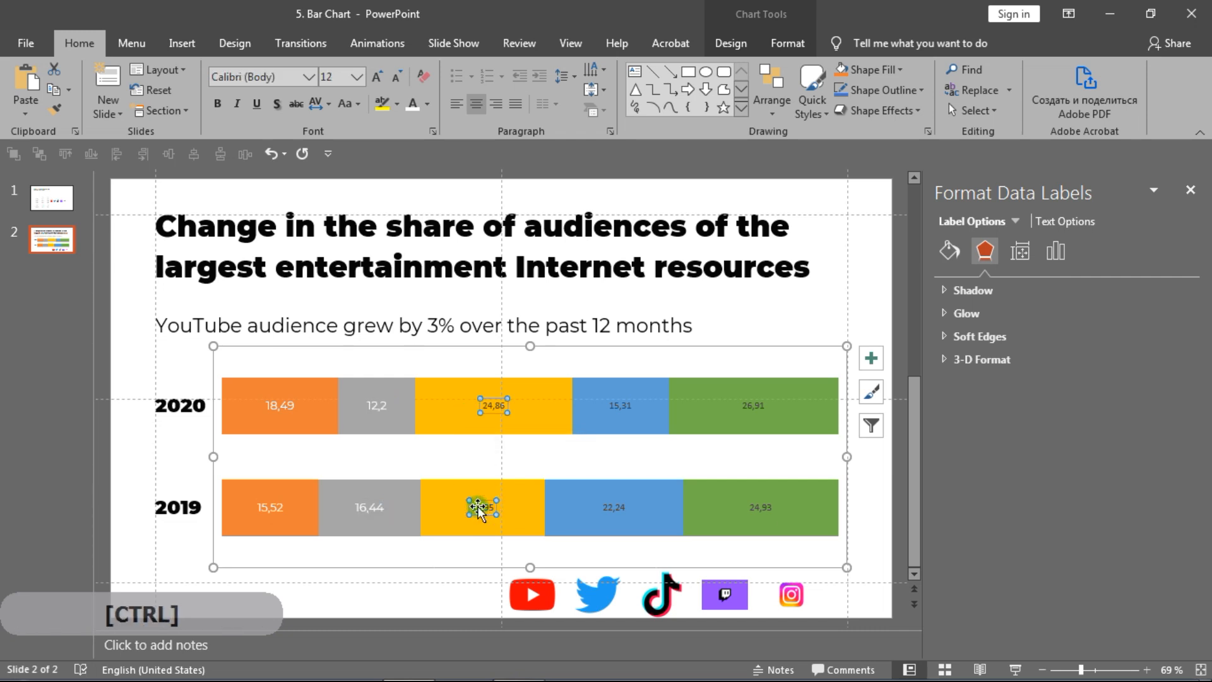
{"action": "key", "text": "ctrl+shift+v"}
{"action": "left_click", "coordinate": [617, 503], "text": "ctrl"}
{"action": "key", "text": "ctrl+shift+v"}
{"action": "left_click", "coordinate": [772, 511], "text": "ctrl"}
{"action": "key", "text": "ctrl+shift+v"}
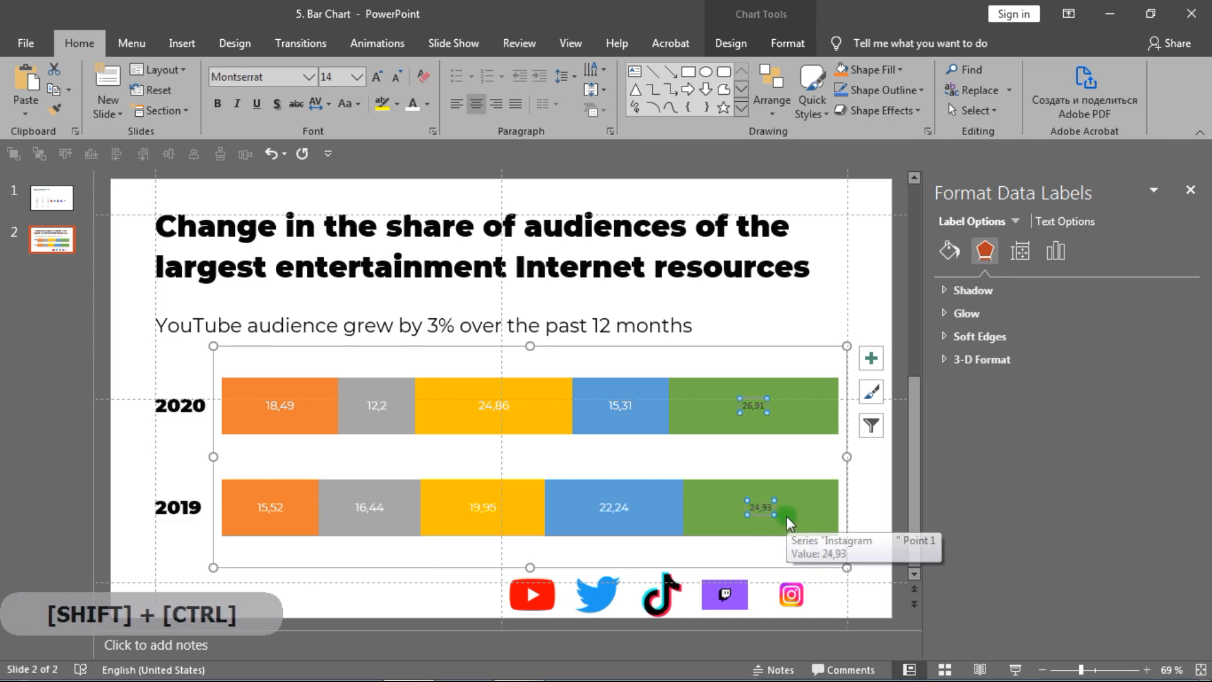
Fill the orange series with the red sampled from the YouTube logo using the Eyedropper.
{"action": "left_click", "coordinate": [304, 425], "text": "ctrl"}
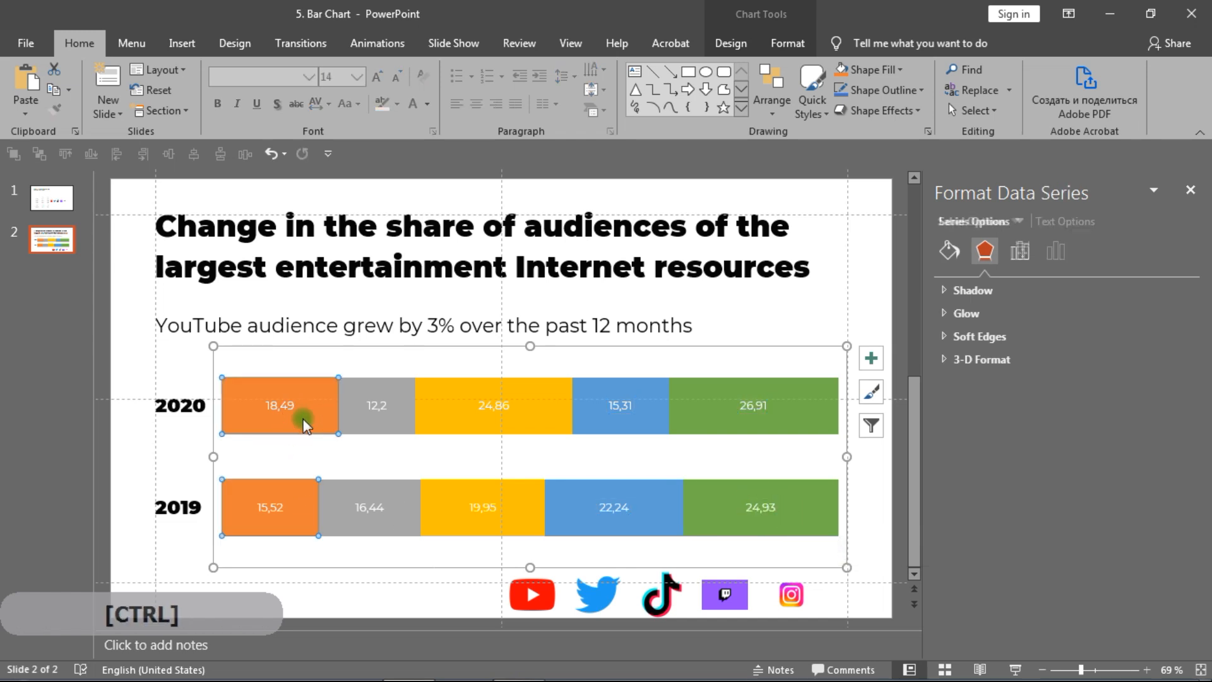
{"action": "left_click", "coordinate": [952, 253]}
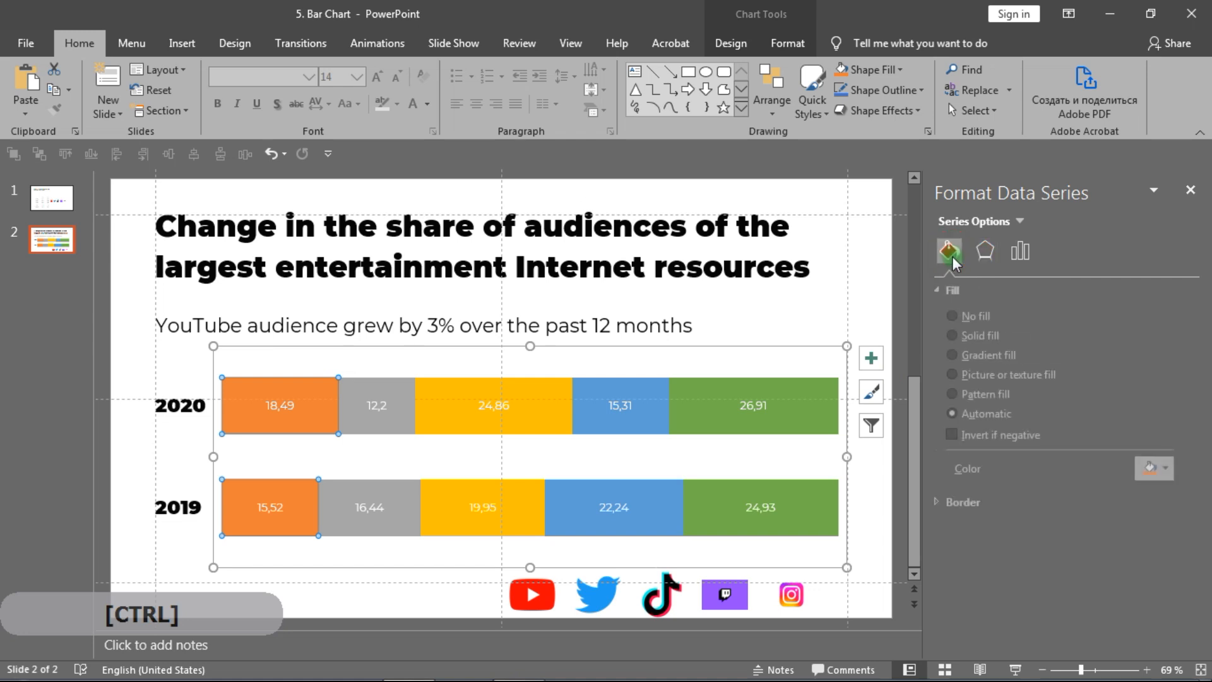
{"action": "left_click", "coordinate": [1159, 467]}
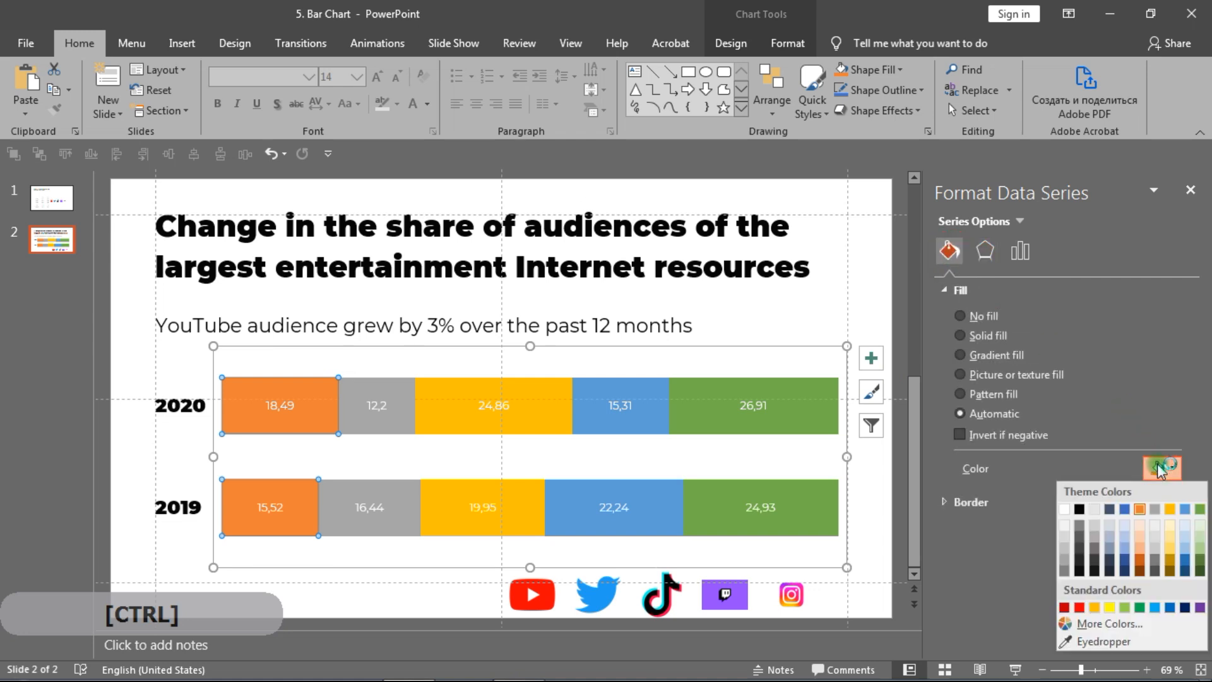
{"action": "left_click", "coordinate": [1109, 650]}
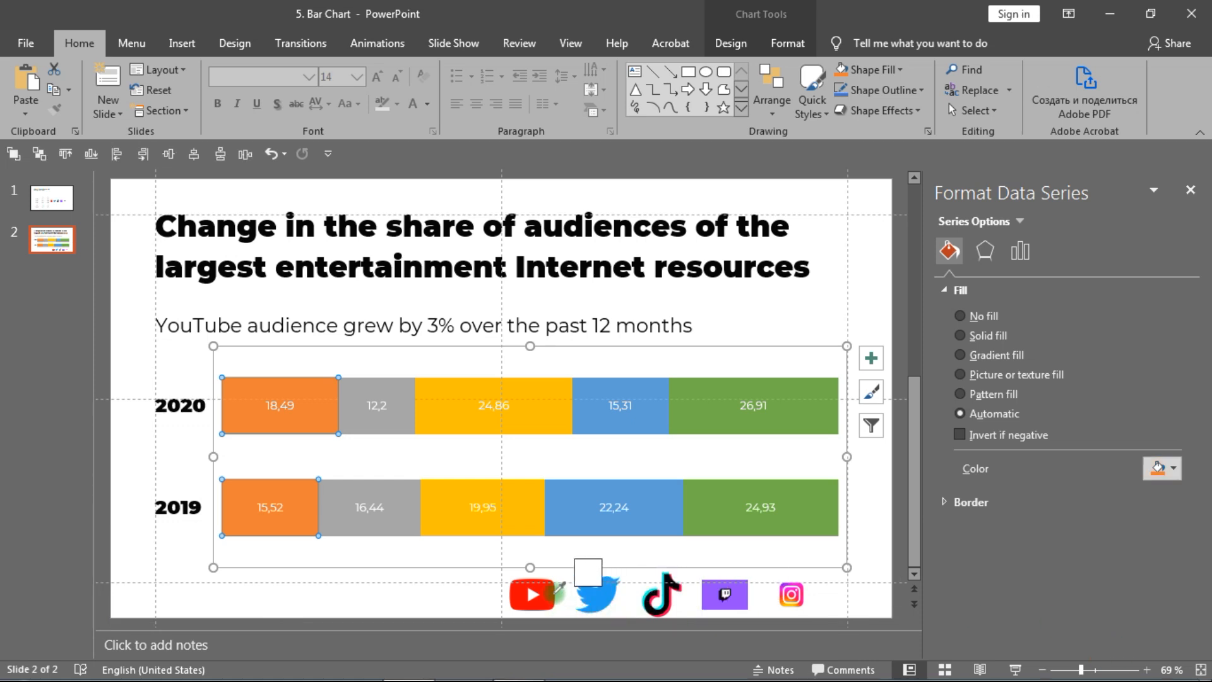
{"action": "left_click", "coordinate": [548, 591]}
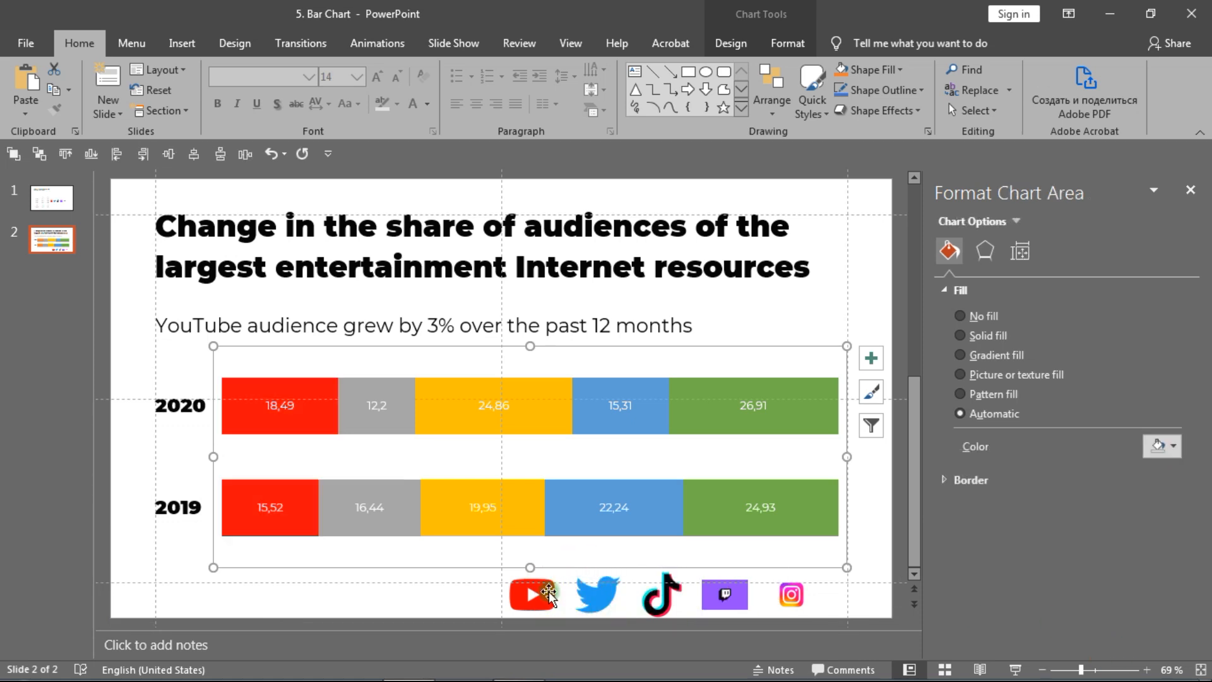
Fill the gray series with the blue sampled from the Twitter logo using the Eyedropper.
{"action": "left_click", "coordinate": [409, 514]}
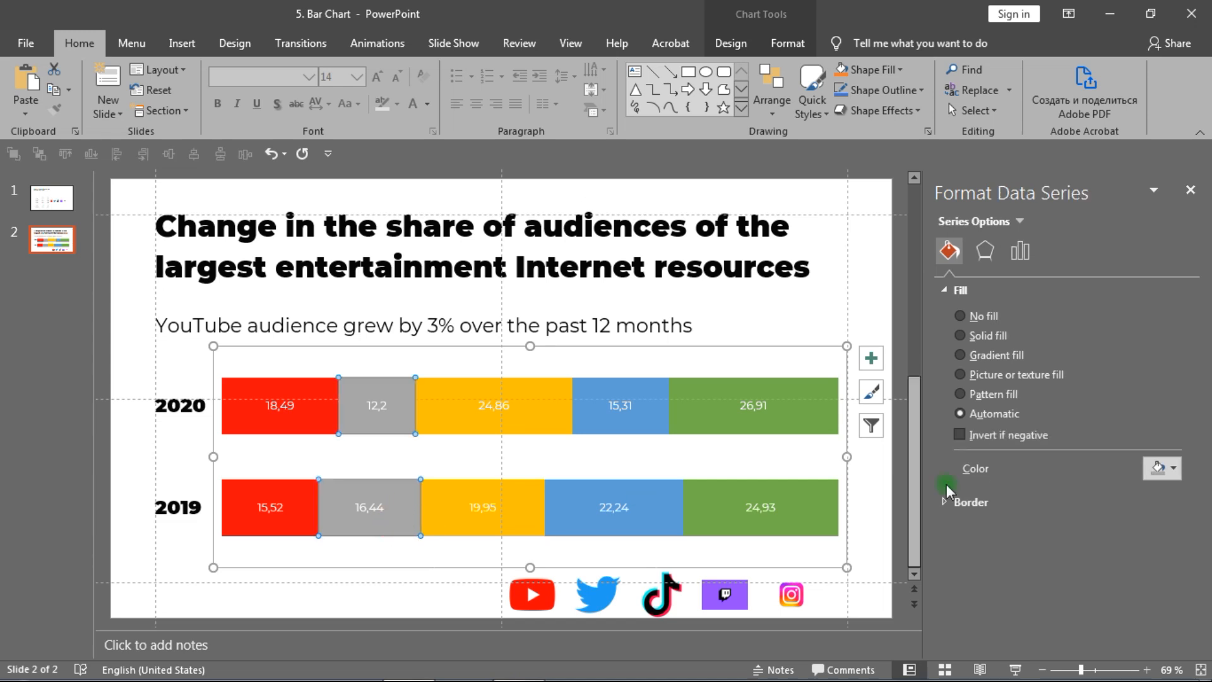
{"action": "left_click", "coordinate": [1167, 472]}
{"action": "left_click", "coordinate": [1101, 446]}
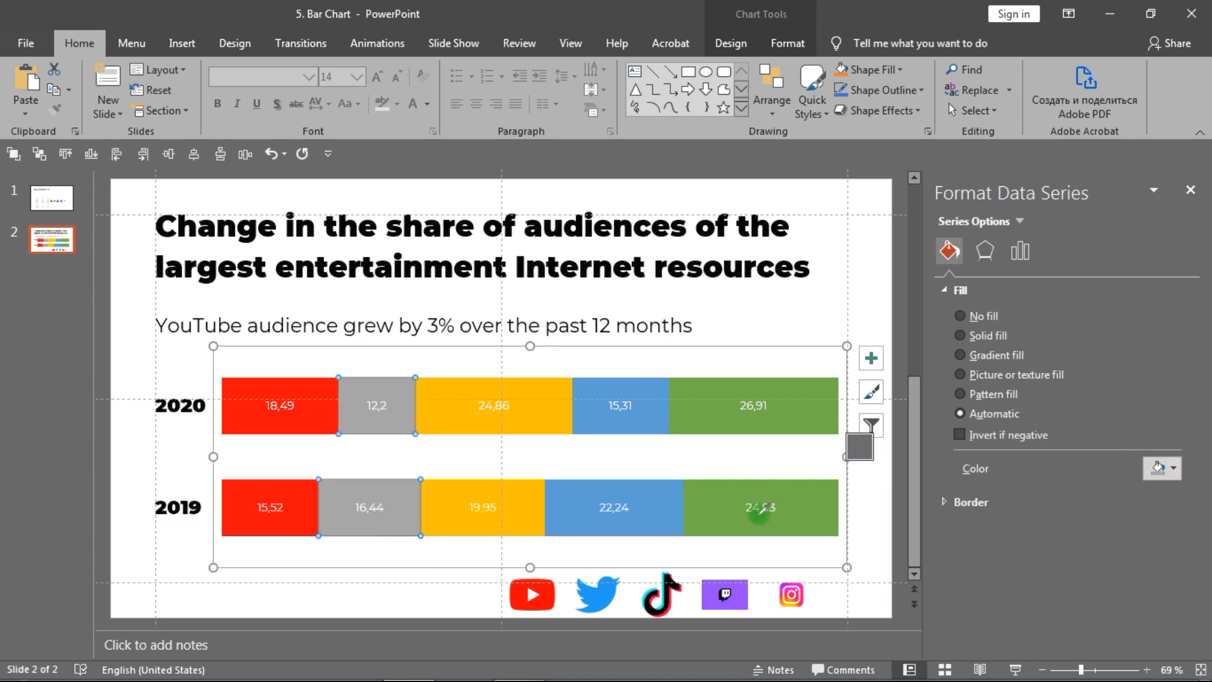
{"action": "left_click", "coordinate": [594, 600]}
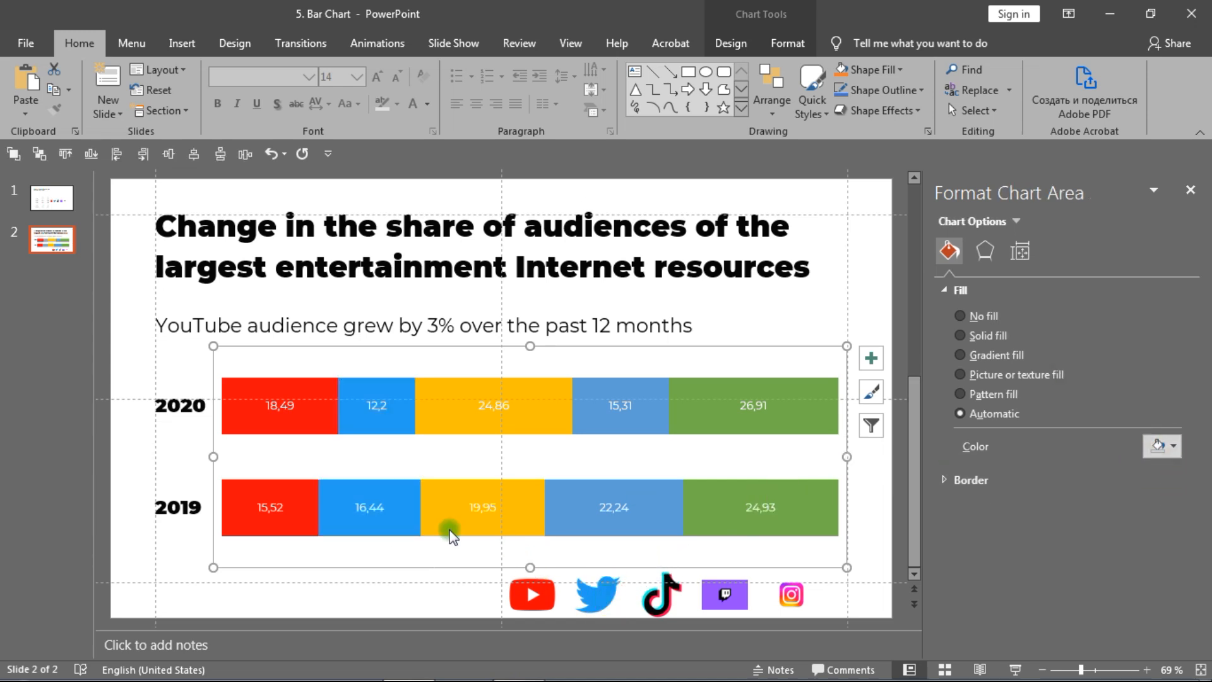
Fill the yellow series with the black sampled from the TikTok logo using the Eyedropper.
{"action": "left_click", "coordinate": [521, 532]}
{"action": "left_click", "coordinate": [1173, 472]}
{"action": "left_click", "coordinate": [1116, 447]}
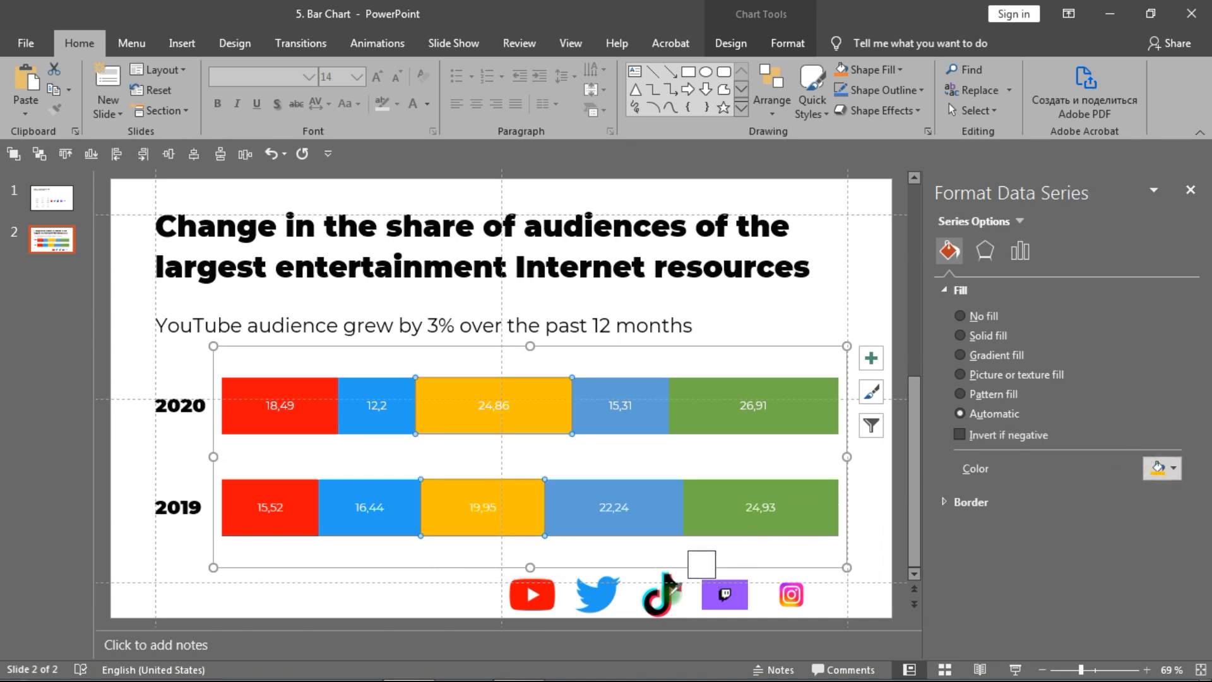
{"action": "left_click", "coordinate": [666, 591]}
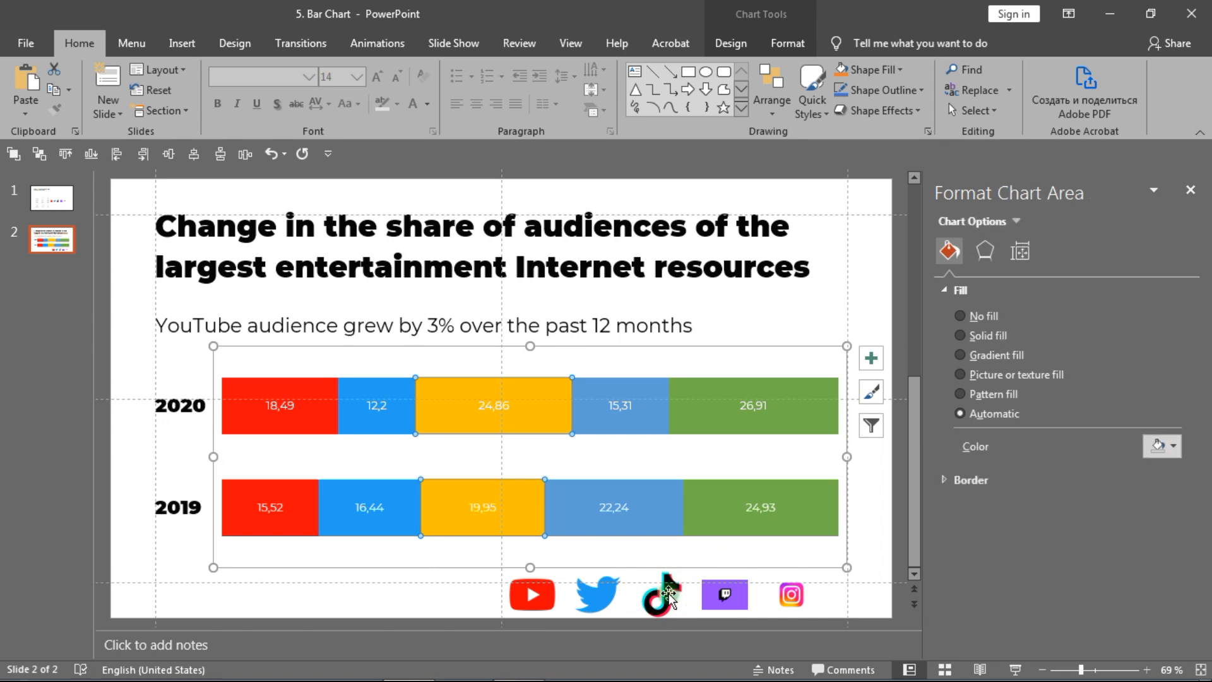
Fill the light blue series with the purple sampled from the Twitch logo using the Eyedropper.
{"action": "left_click", "coordinate": [640, 530]}
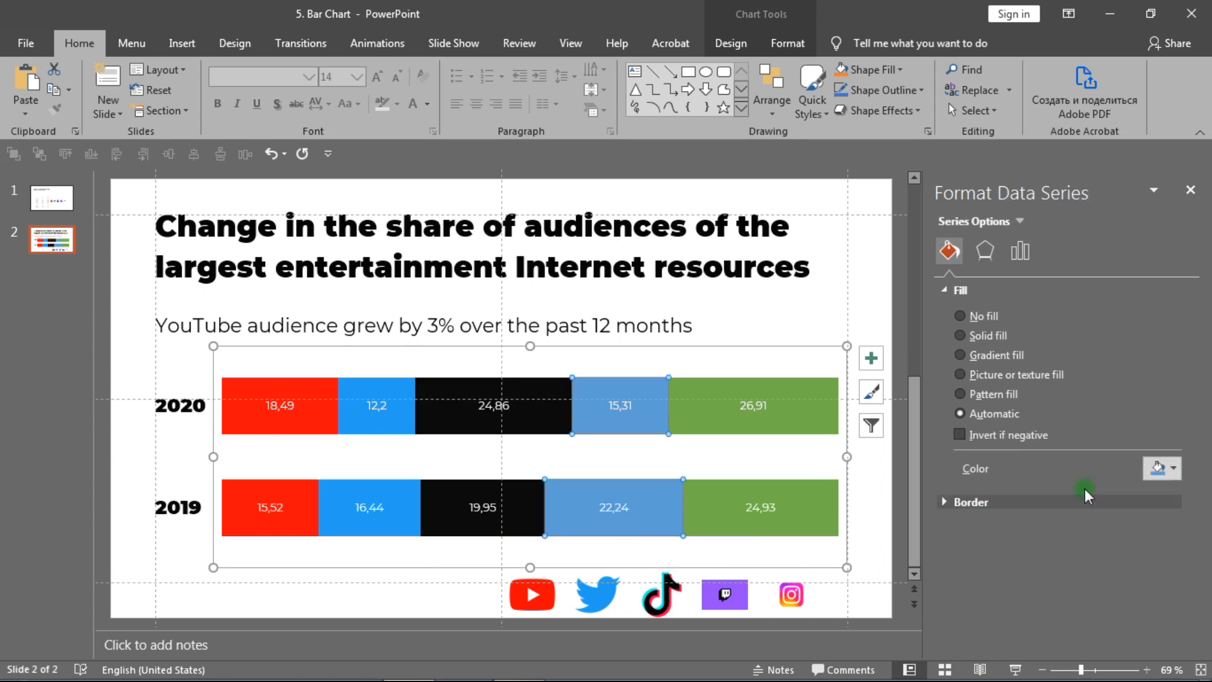
{"action": "left_click", "coordinate": [1165, 468]}
{"action": "left_click", "coordinate": [1105, 446]}
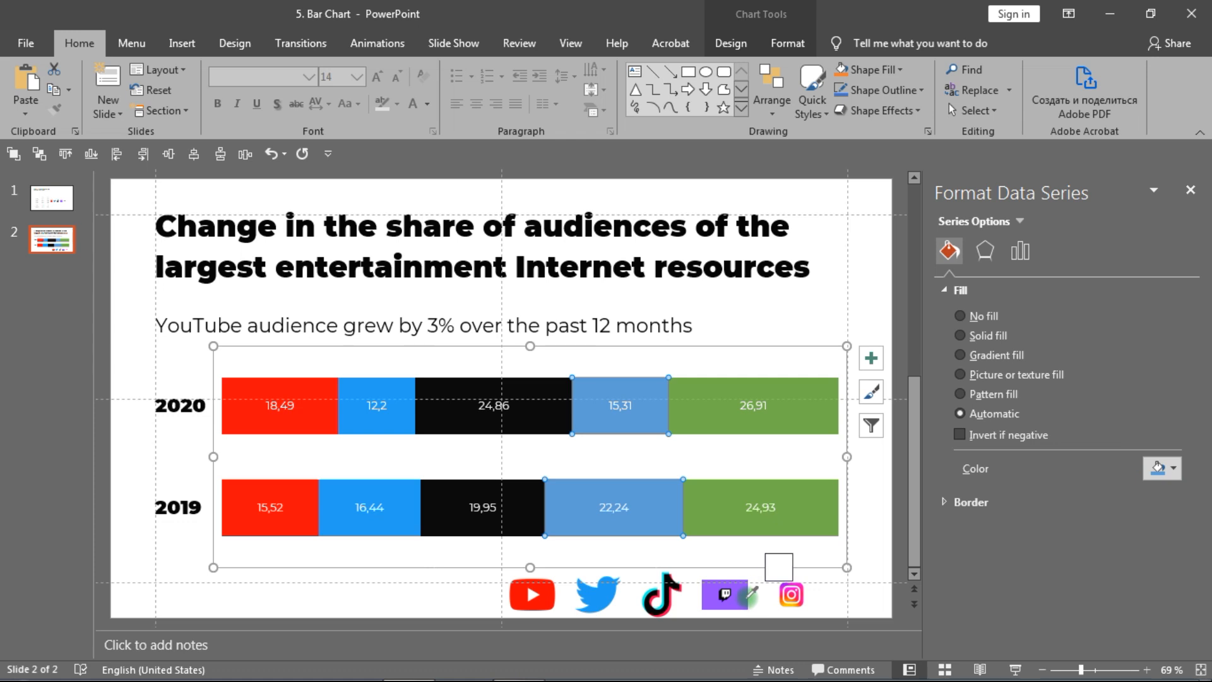
{"action": "left_click", "coordinate": [745, 598]}
Give the green Instagram series a gradient fill and remove the two middle gradient stops.
{"action": "left_click", "coordinate": [819, 532]}
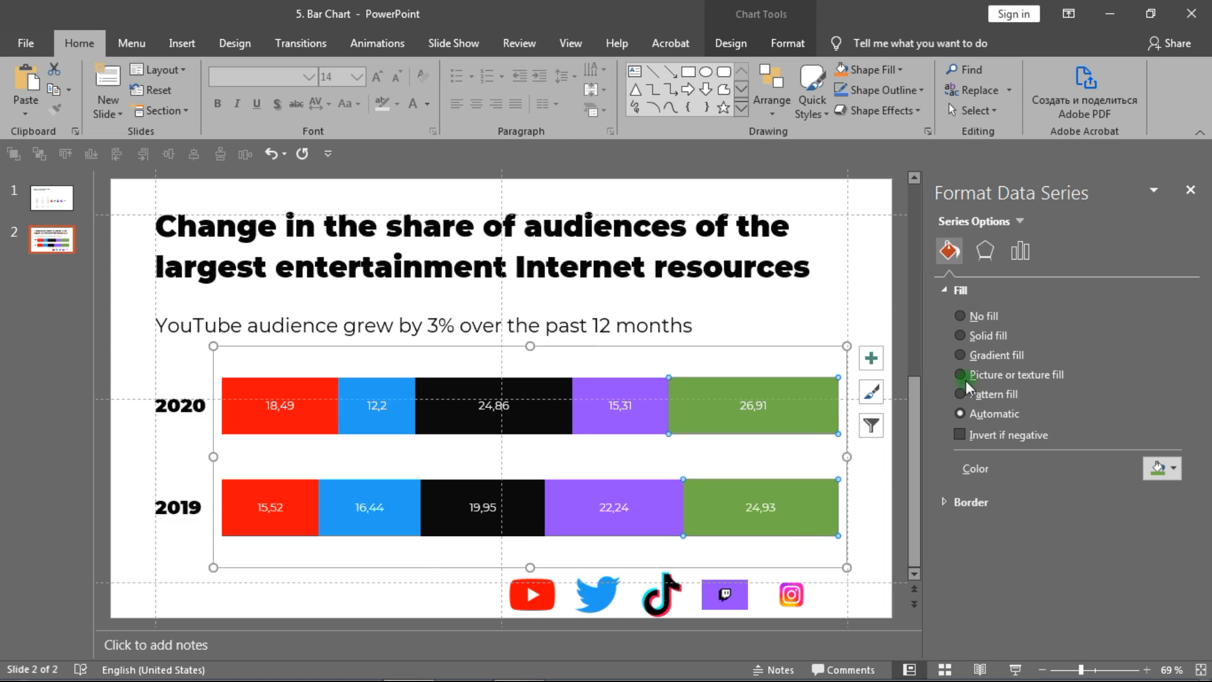
{"action": "left_click", "coordinate": [992, 365]}
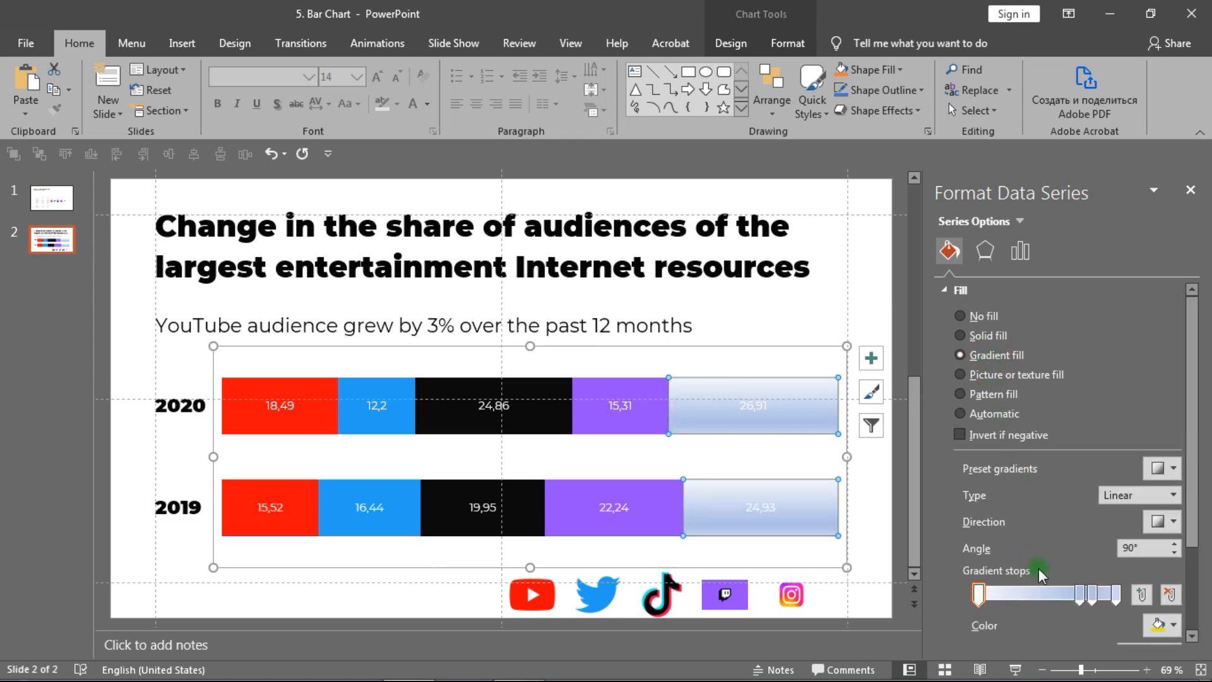
{"action": "left_click", "coordinate": [1080, 594]}
{"action": "left_click_drag", "start_coordinate": [1089, 605], "coordinate": [1089, 620]}
Color the first gradient stop pink and the last one orange, both sampled from the Instagram logo with the Eyedropper.
{"action": "left_click", "coordinate": [1155, 626]}
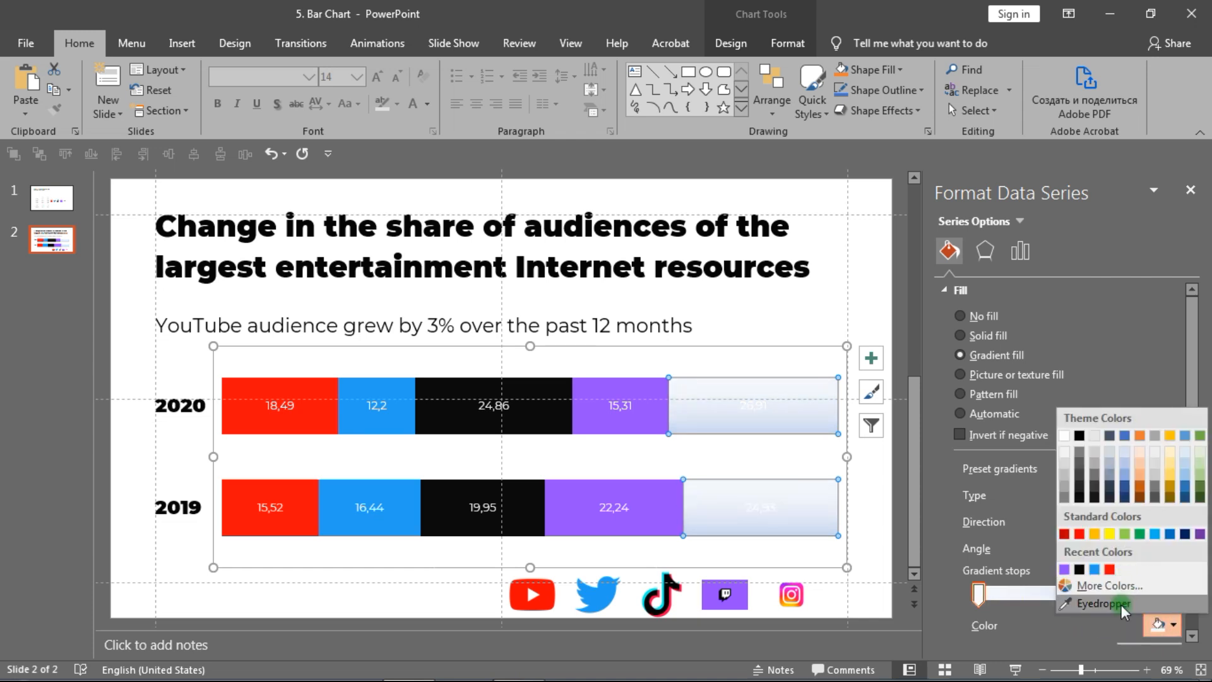
{"action": "left_click", "coordinate": [1119, 604]}
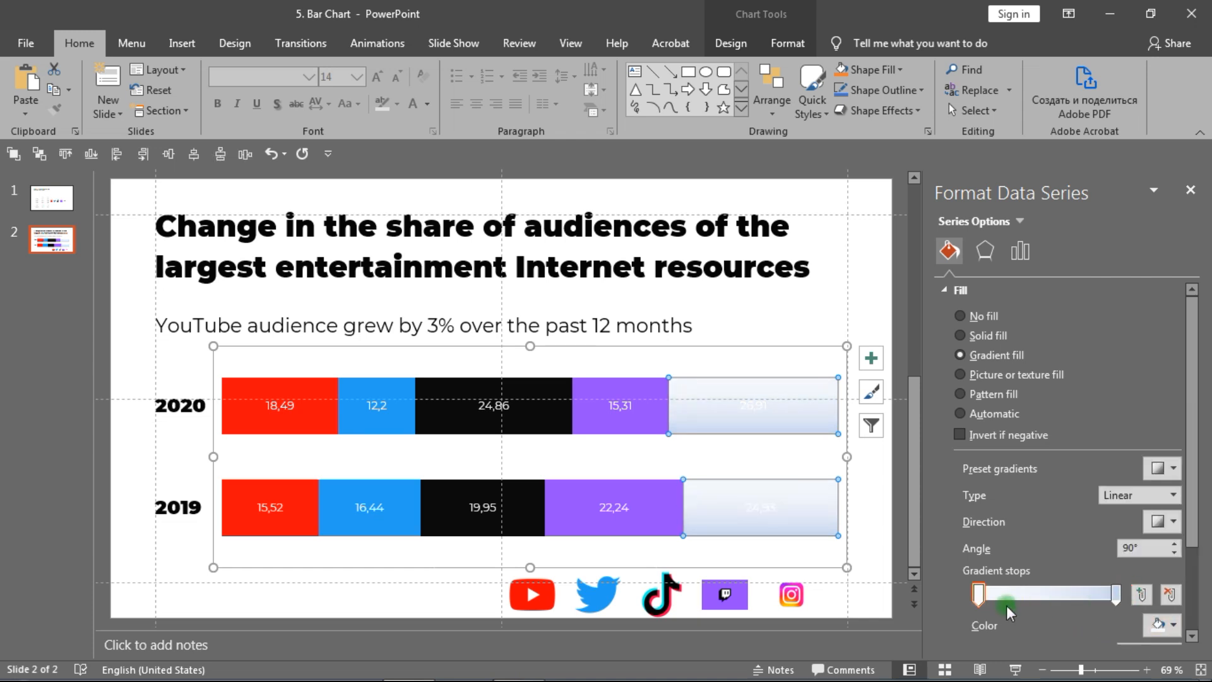
{"action": "left_click", "coordinate": [795, 591]}
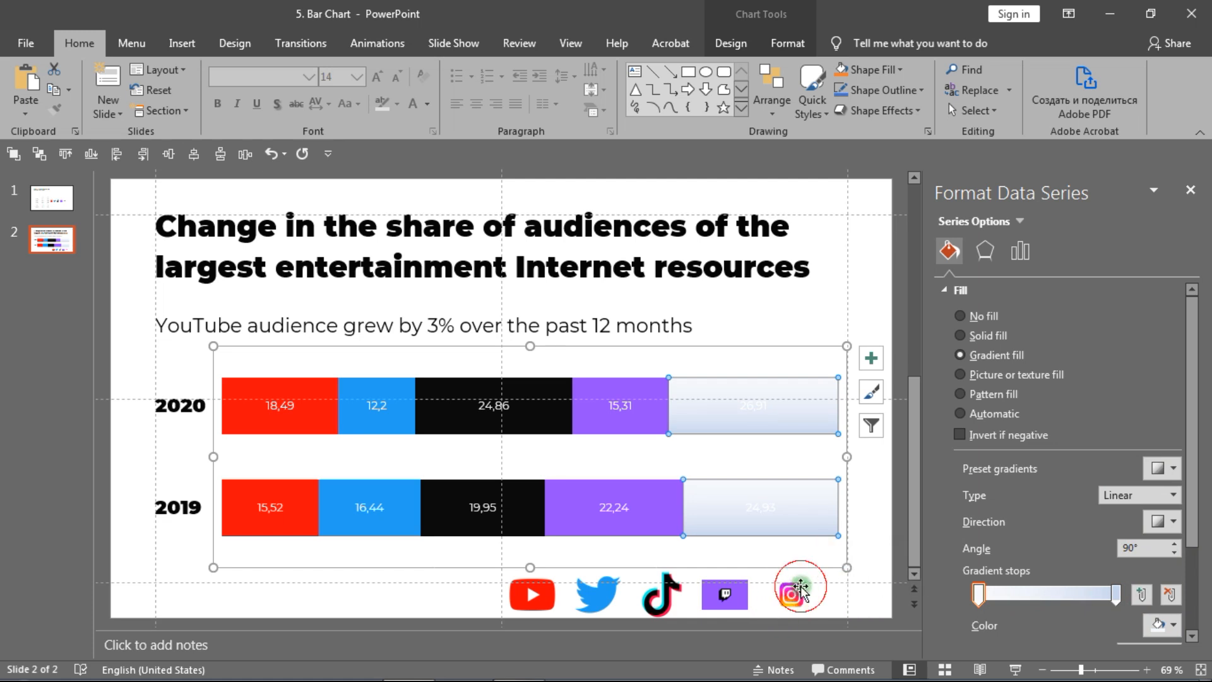
{"action": "left_click", "coordinate": [1115, 593]}
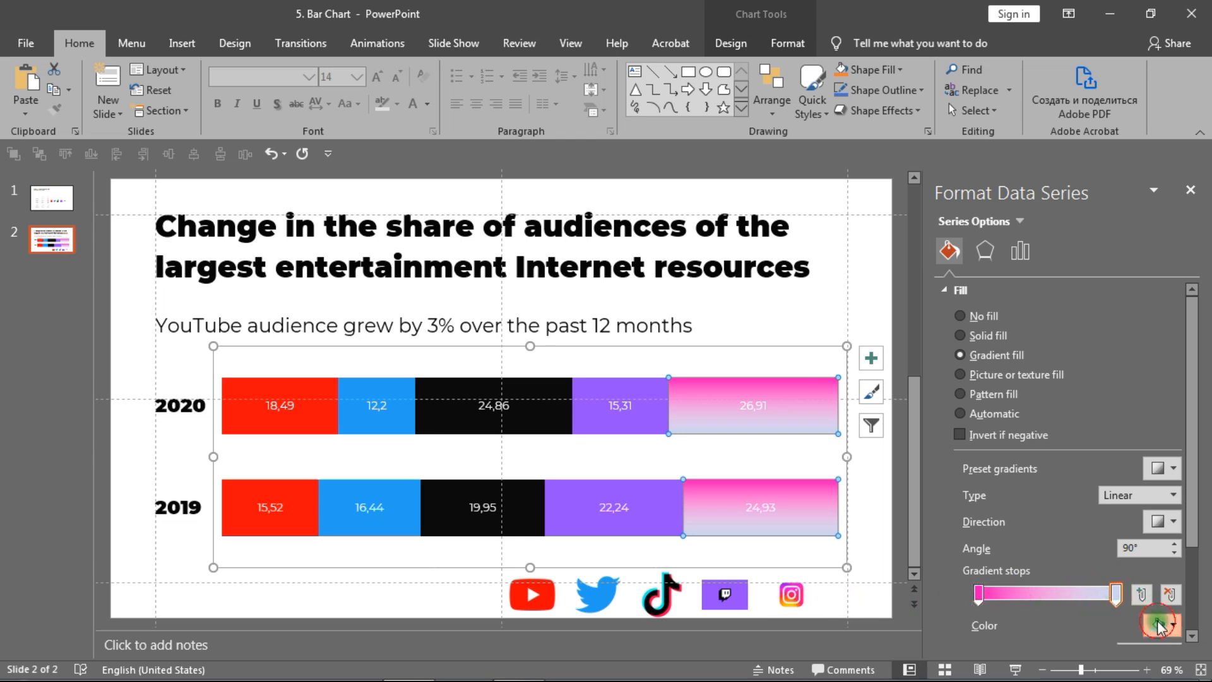
{"action": "left_click", "coordinate": [1162, 624]}
{"action": "left_click", "coordinate": [1102, 622]}
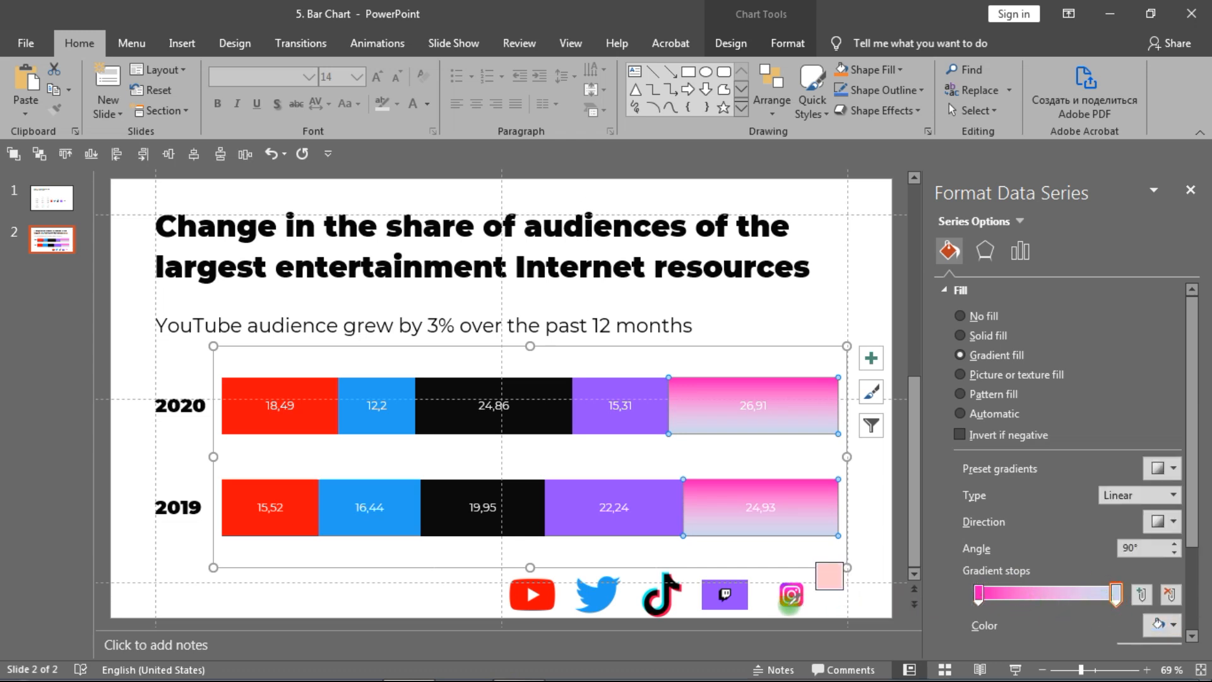
{"action": "left_click", "coordinate": [783, 603]}
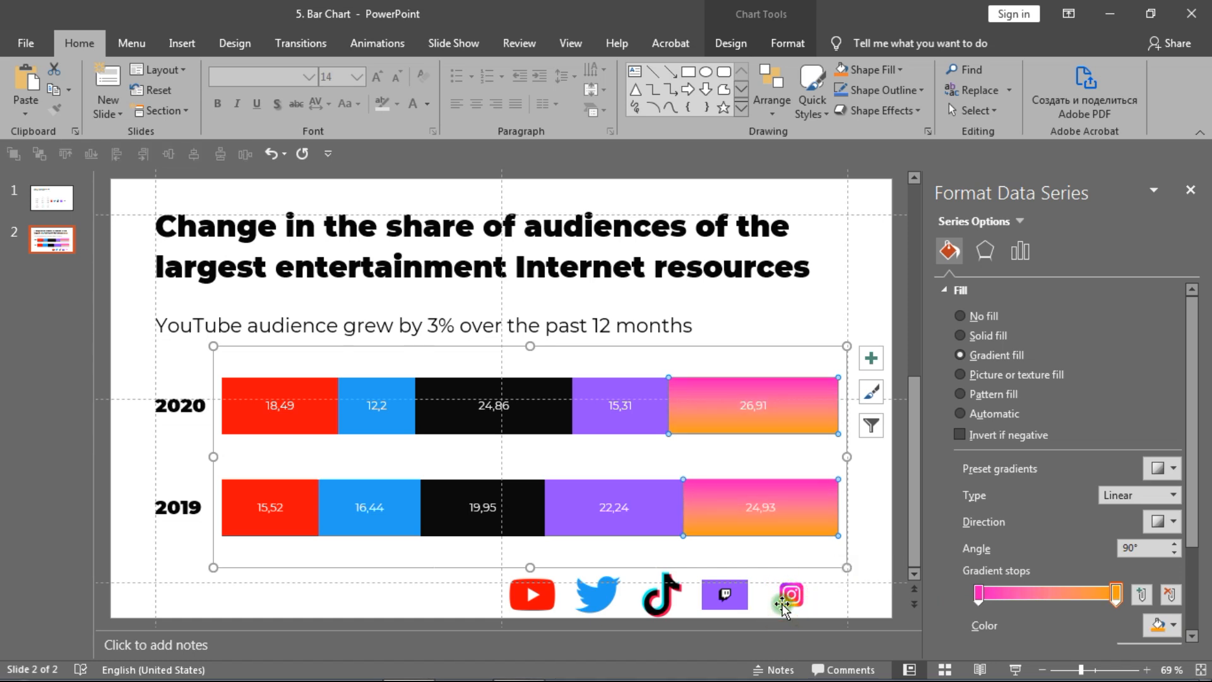
Set the Instagram gradient's direction to a 135° diagonal and shift the orange stop inward to widen the orange area.
{"action": "left_click", "coordinate": [1160, 527]}
{"action": "left_click", "coordinate": [1112, 553]}
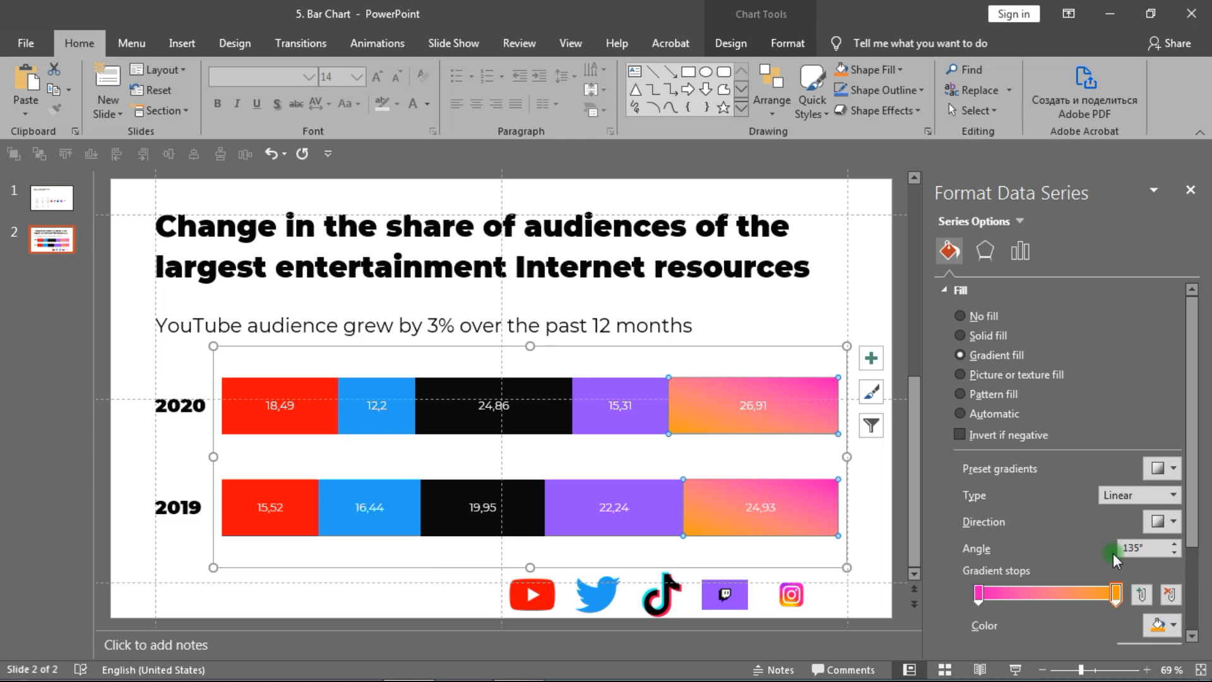
{"action": "left_click_drag", "start_coordinate": [1115, 593], "coordinate": [1108, 596]}
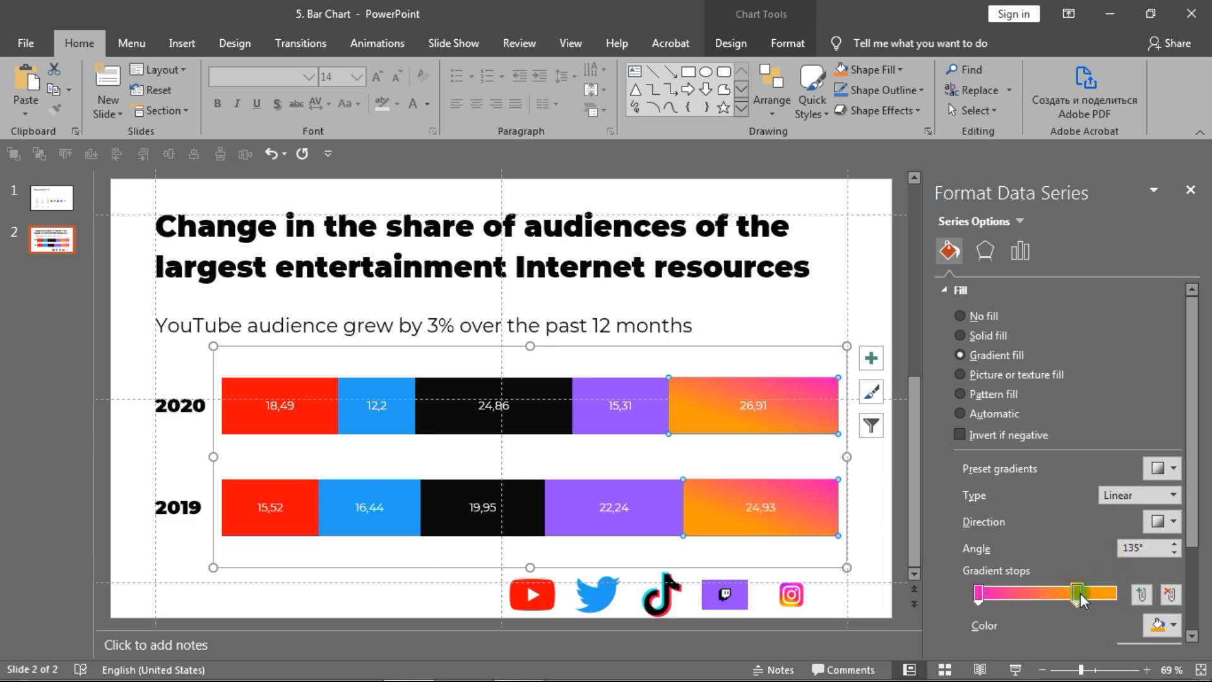
Delete the row of social media logos below the chart.
{"action": "left_click", "coordinate": [860, 301]}
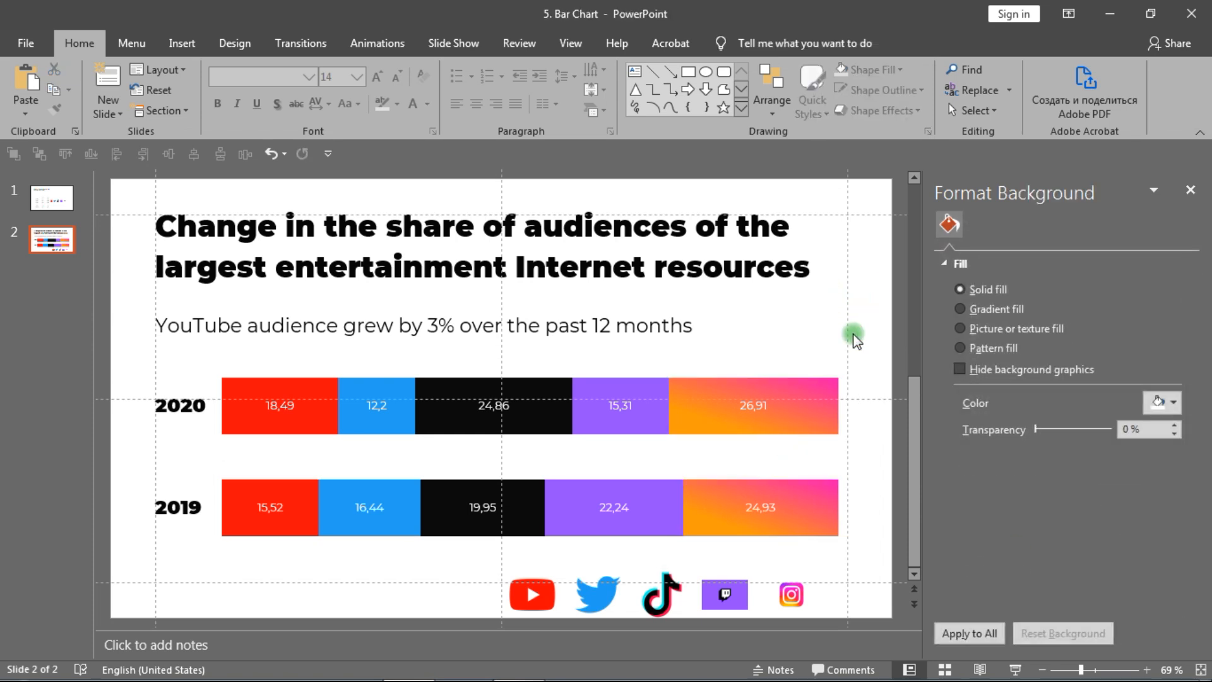
{"action": "left_click", "coordinate": [725, 594]}
{"action": "key", "text": "Delete"}
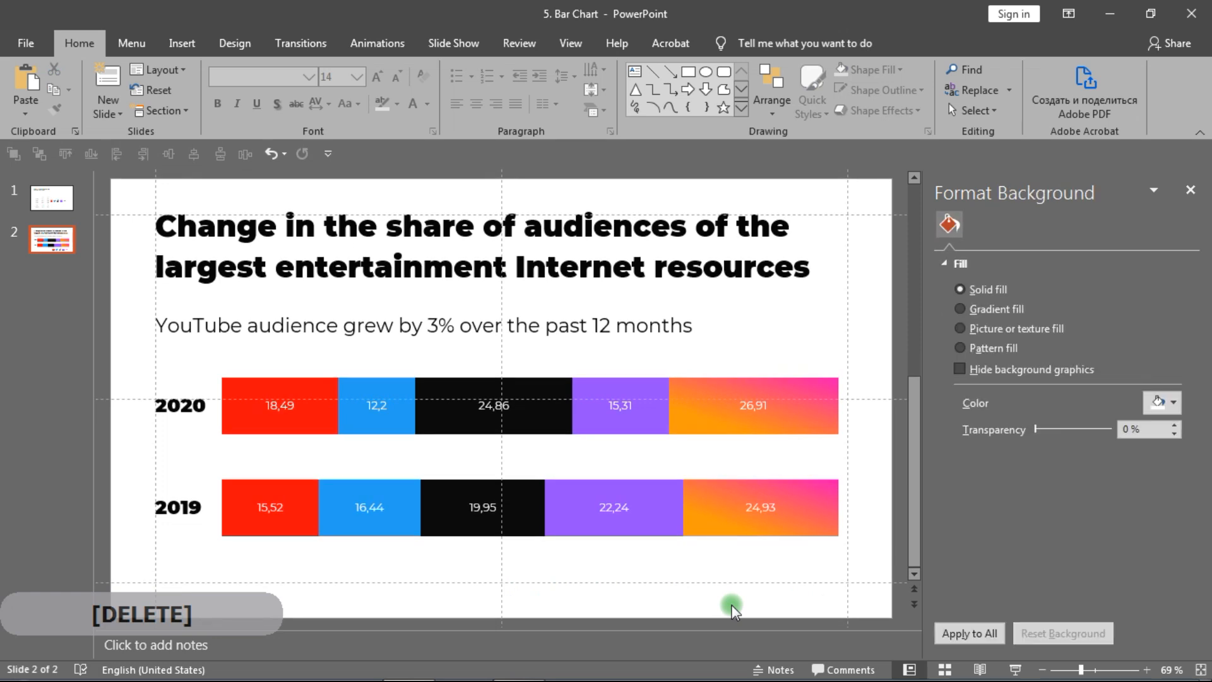
Duplicate the subtitle text box just below the 2019 bar and shorten its text to "YouTube".
{"action": "left_click", "coordinate": [411, 324]}
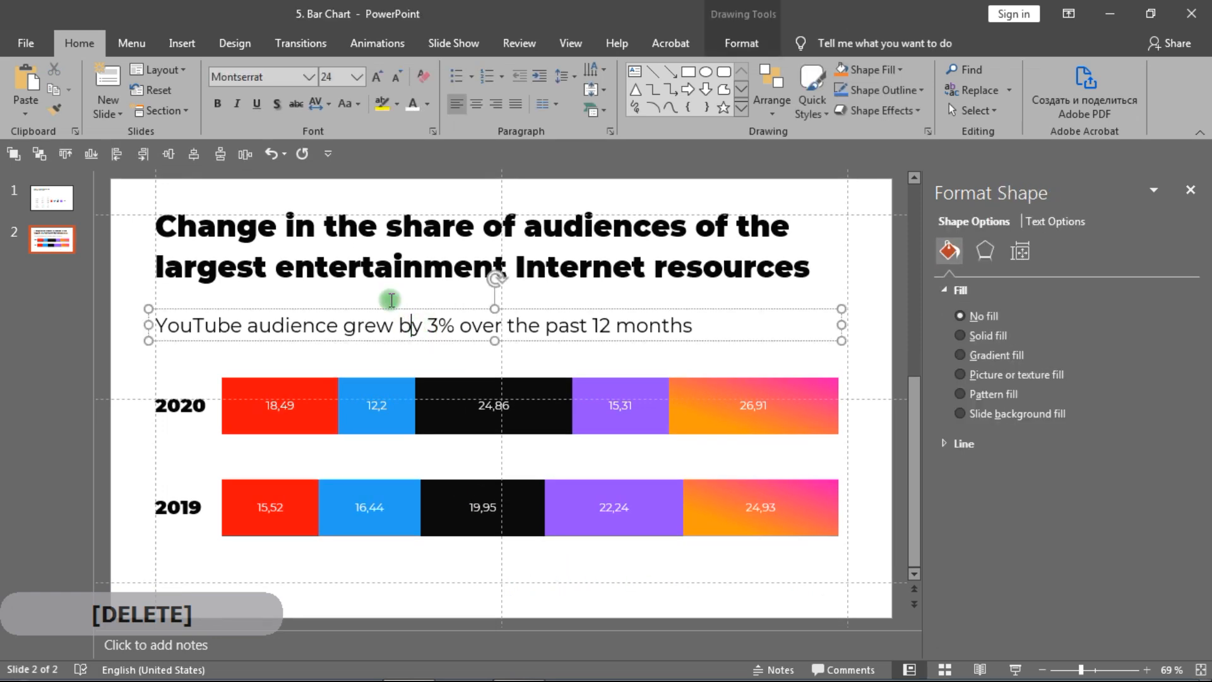
{"action": "left_click_drag", "start_coordinate": [390, 316], "coordinate": [392, 544]}
{"action": "left_click", "coordinate": [246, 558]}
{"action": "left_click", "coordinate": [668, 563], "text": "shift"}
{"action": "key", "text": "Delete"}
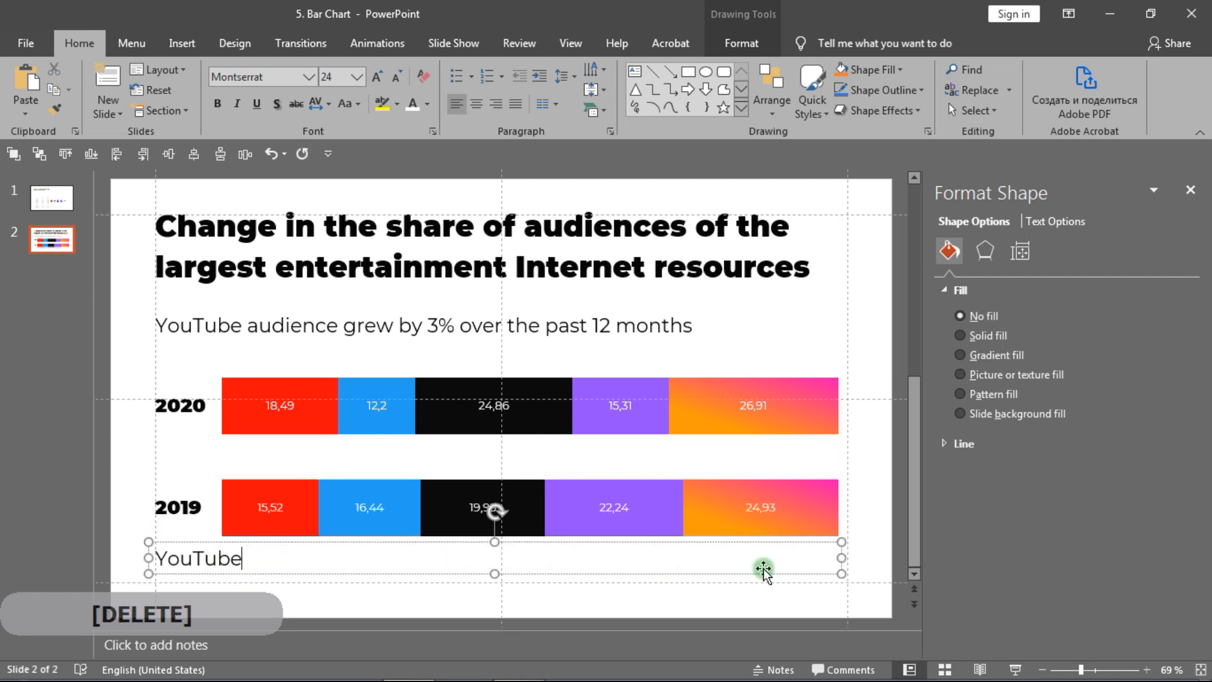
Narrow the "YouTube" text box to fit its word and reduce its font size to 20.
{"action": "left_click_drag", "start_coordinate": [842, 563], "coordinate": [260, 571]}
{"action": "key", "text": "ctrl+a"}
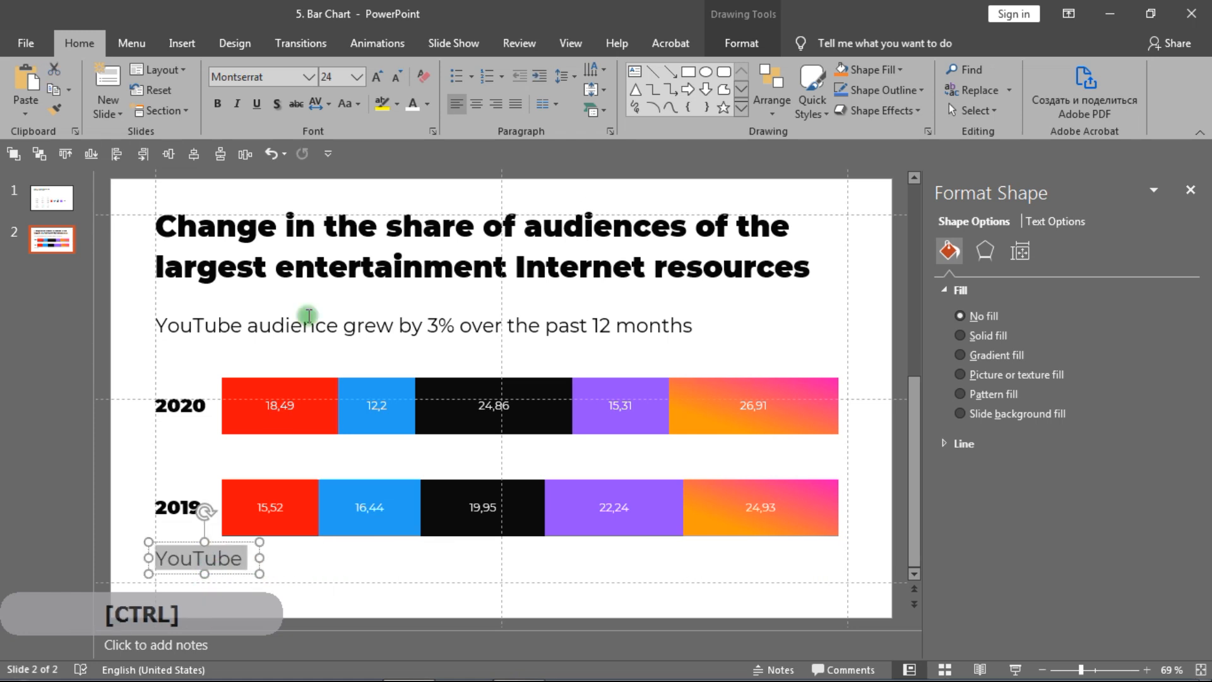
{"action": "left_click", "coordinate": [388, 74]}
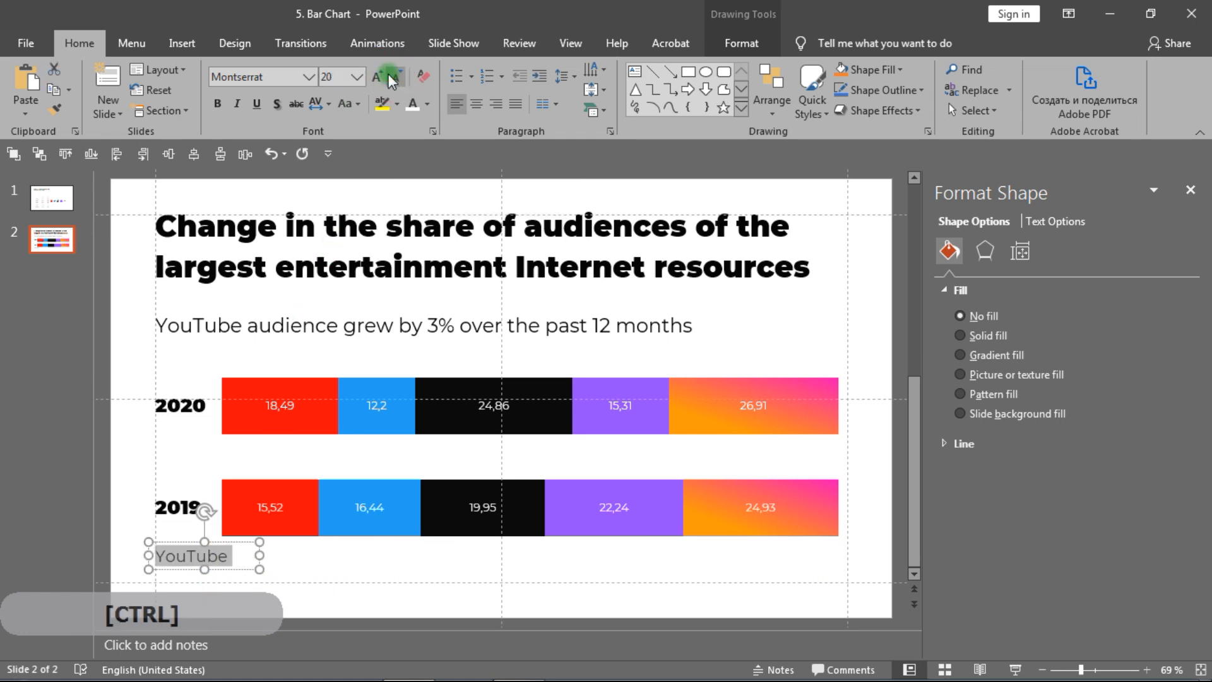
Reduce the "YouTube" caption's font size to 14 and center its text.
{"action": "left_click", "coordinate": [389, 73]}
{"action": "left_click", "coordinate": [388, 74]}
{"action": "left_click", "coordinate": [388, 74]}
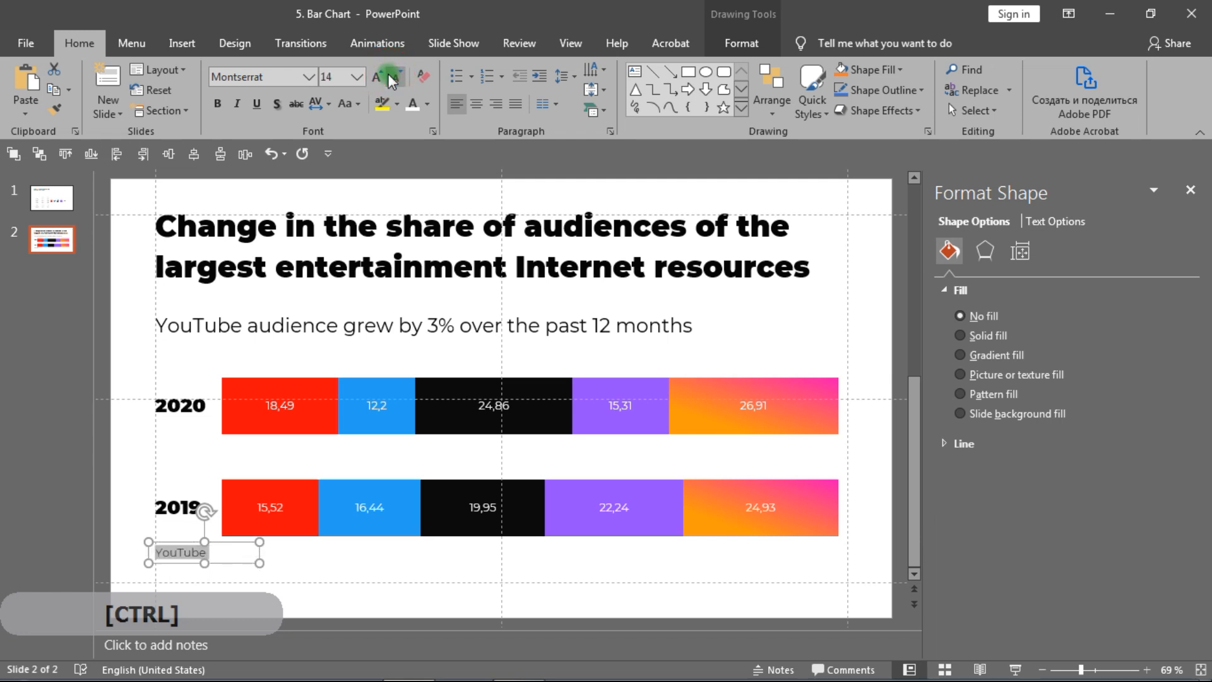
{"action": "left_click", "coordinate": [476, 103]}
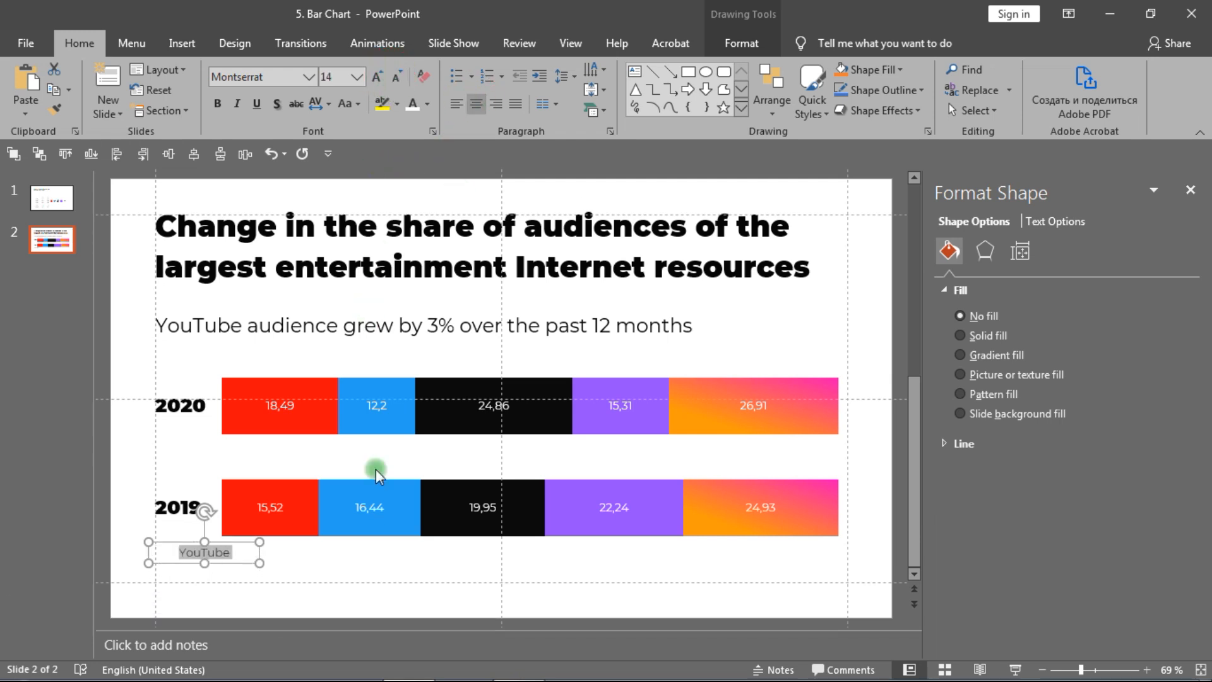
Move the "YouTube" caption below the red 2019 segment and color its text YouTube red.
{"action": "left_click_drag", "start_coordinate": [230, 542], "coordinate": [290, 539]}
{"action": "left_click", "coordinate": [291, 549]}
{"action": "key", "text": "ctrl+a"}
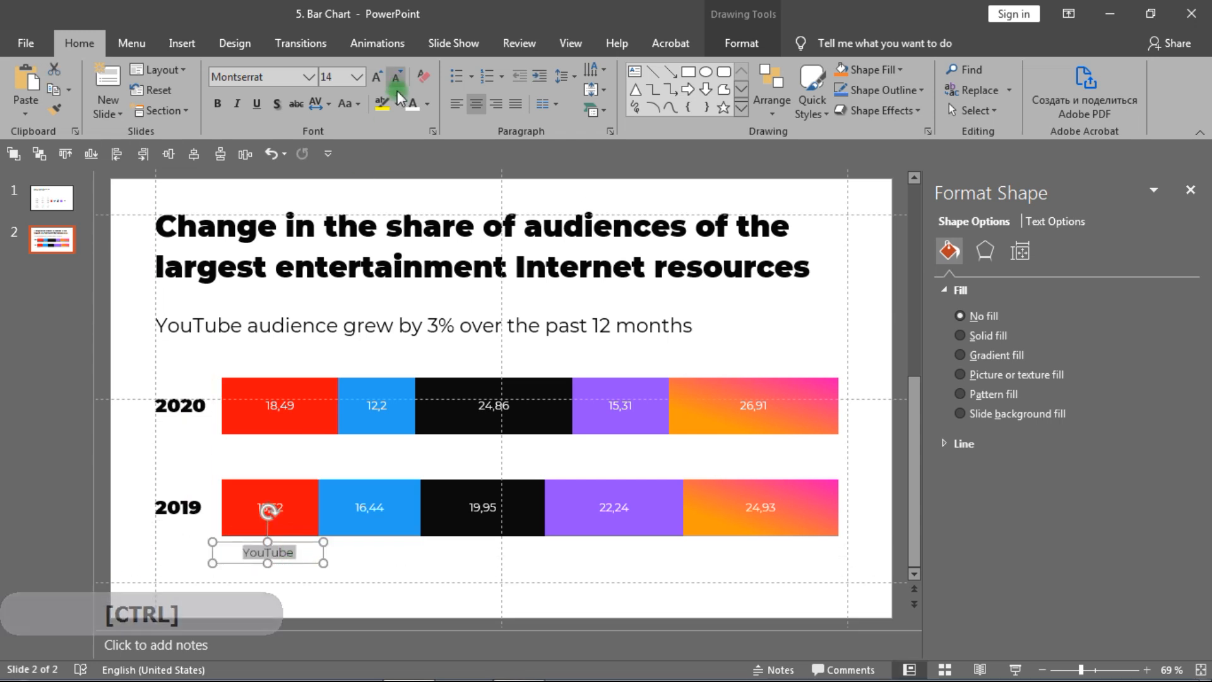
{"action": "left_click", "coordinate": [428, 103]}
{"action": "left_click", "coordinate": [484, 278]}
Duplicate the "YouTube" caption below the other four 2019 segments and change the copy under the blue segment to "Twitter".
{"action": "left_click_drag", "start_coordinate": [302, 565], "coordinate": [558, 564]}
{"action": "left_click_drag", "start_coordinate": [660, 564], "coordinate": [793, 558]}
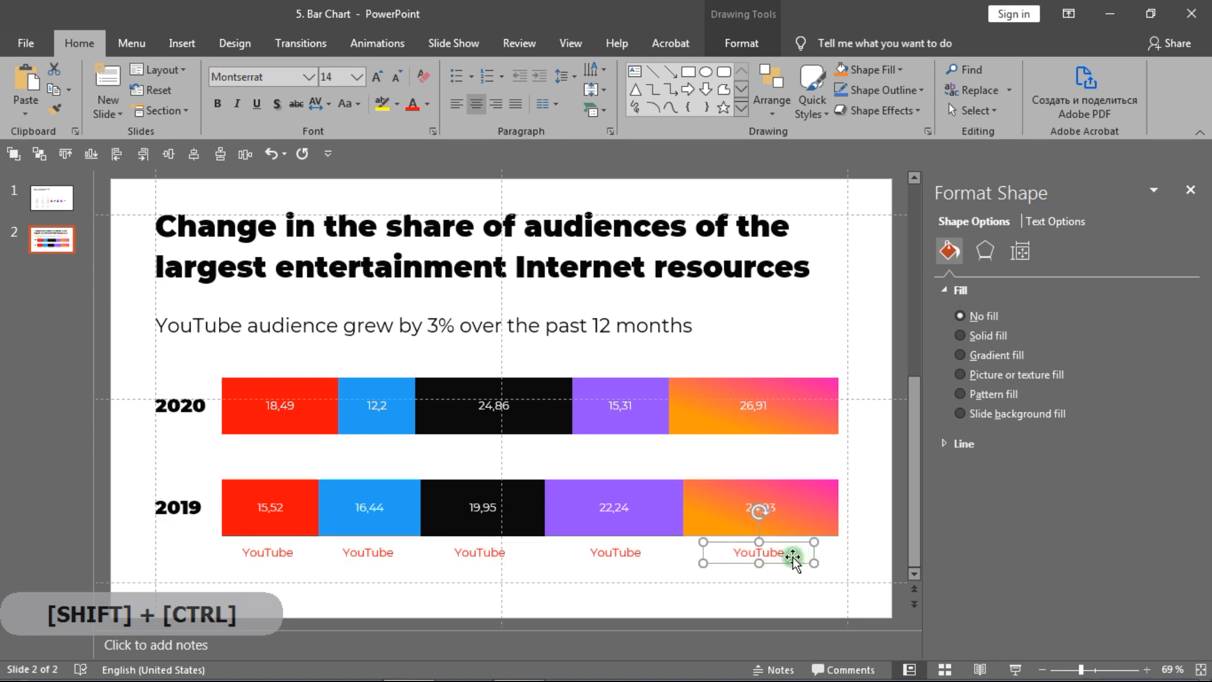
{"action": "left_click", "coordinate": [370, 556]}
{"action": "key", "text": "ctrl+a"}
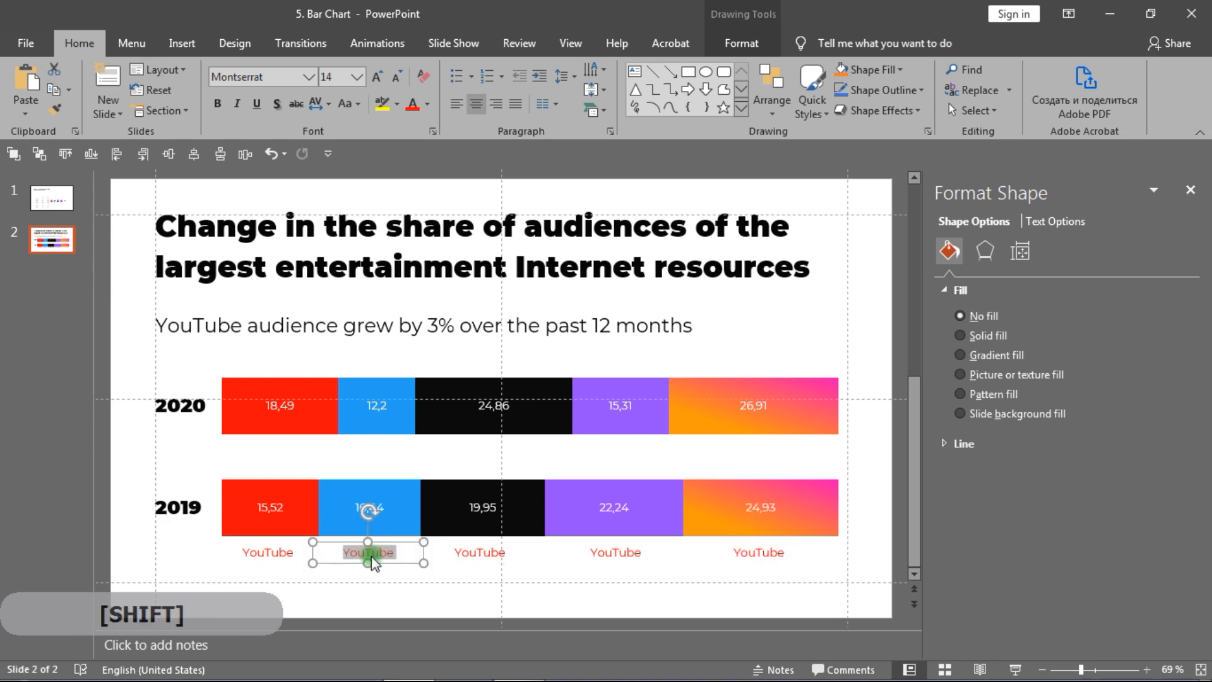
{"action": "type", "text": "Tw"}
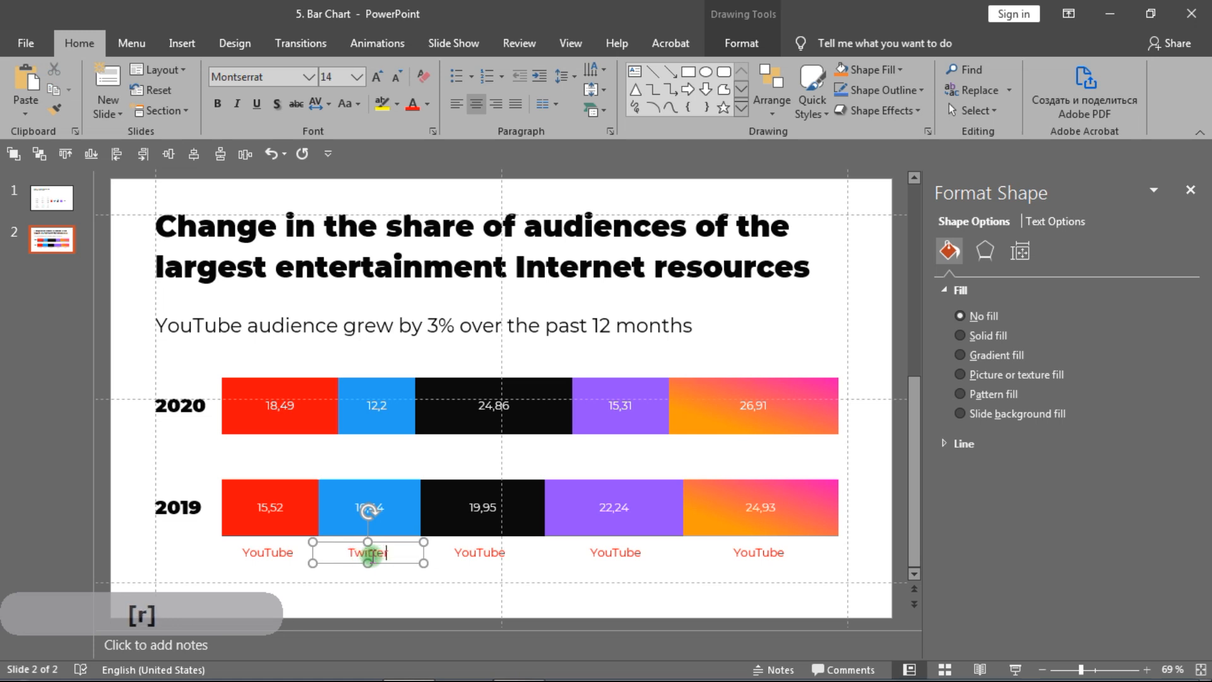
{"action": "type", "text": "itter"}
Replace the text of the caption below the black 2019 segment with "TikTok".
{"action": "left_click", "coordinate": [460, 556]}
{"action": "key", "text": "ctrl+a"}
{"action": "key", "text": "BackSpace"}
{"action": "type", "text": "Tik"}
{"action": "key", "text": "BackSpace"}
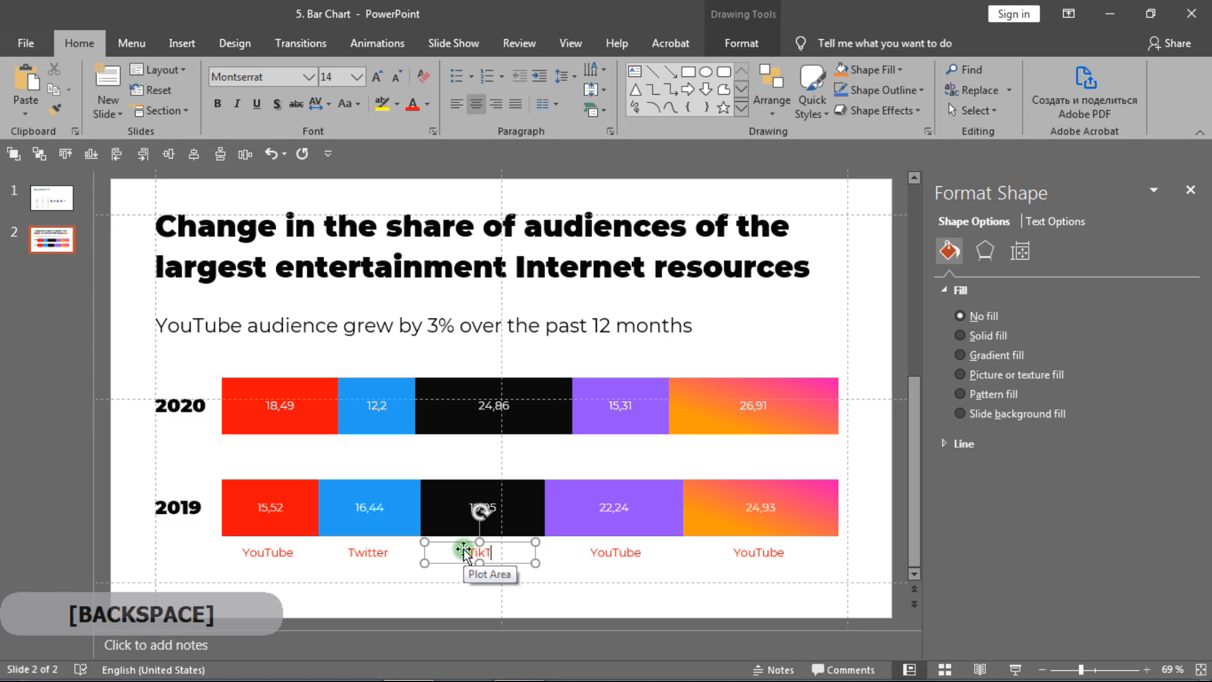
{"action": "type", "text": "Tok"}
Change the captions below the purple and orange-pink 2019 segments to "Twitch" and "Instagram".
{"action": "left_click", "coordinate": [634, 554]}
{"action": "key", "text": "ctrl+a"}
{"action": "type", "text": "Twitter"}
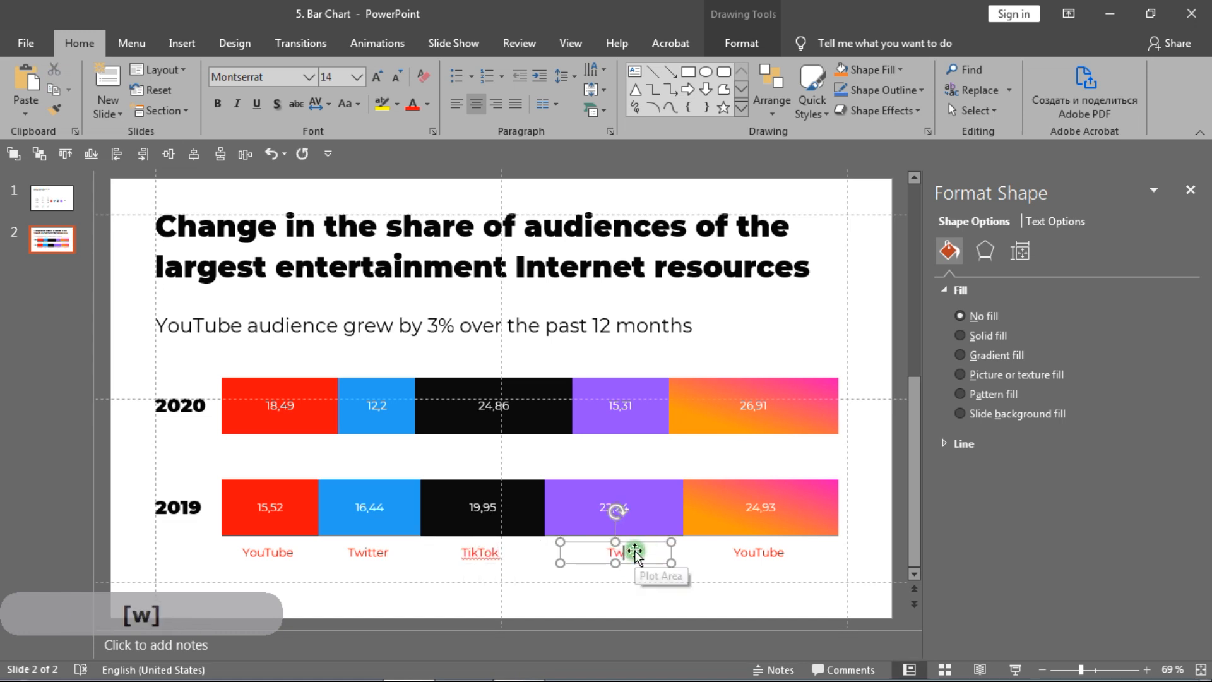
{"action": "left_click", "coordinate": [755, 554]}
{"action": "key", "text": "ctrl+a"}
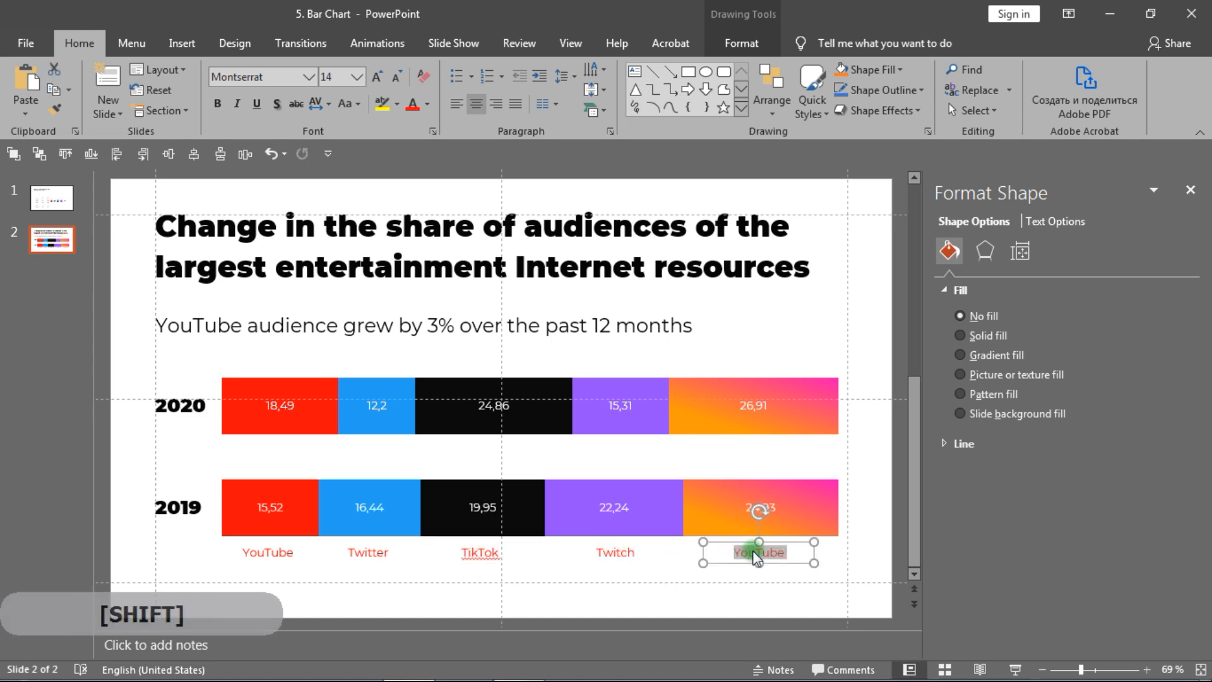
{"action": "type", "text": "Instagram"}
Color the "Twitter" caption in the brand blue and the "TikTok" caption black.
{"action": "left_click", "coordinate": [327, 553]}
{"action": "key", "text": "ctrl+a"}
{"action": "left_click", "coordinate": [428, 105]}
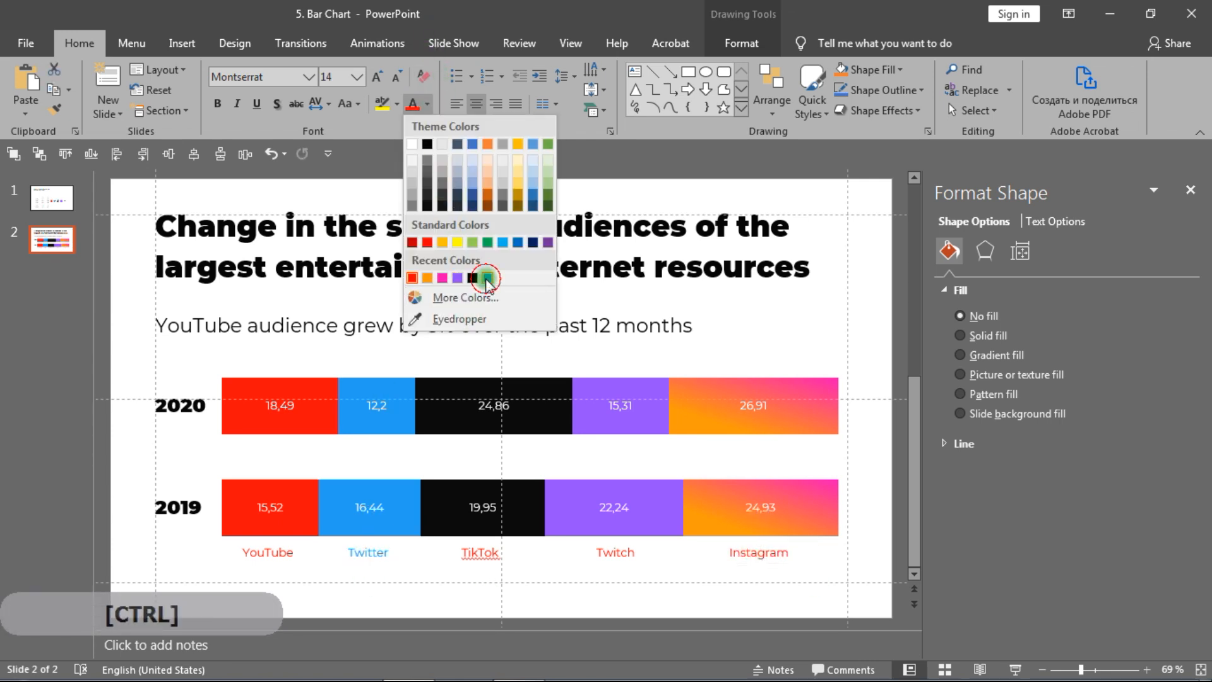
{"action": "left_click", "coordinate": [486, 277]}
{"action": "left_click", "coordinate": [479, 552]}
{"action": "key", "text": "ctrl+a"}
{"action": "left_click", "coordinate": [428, 105]}
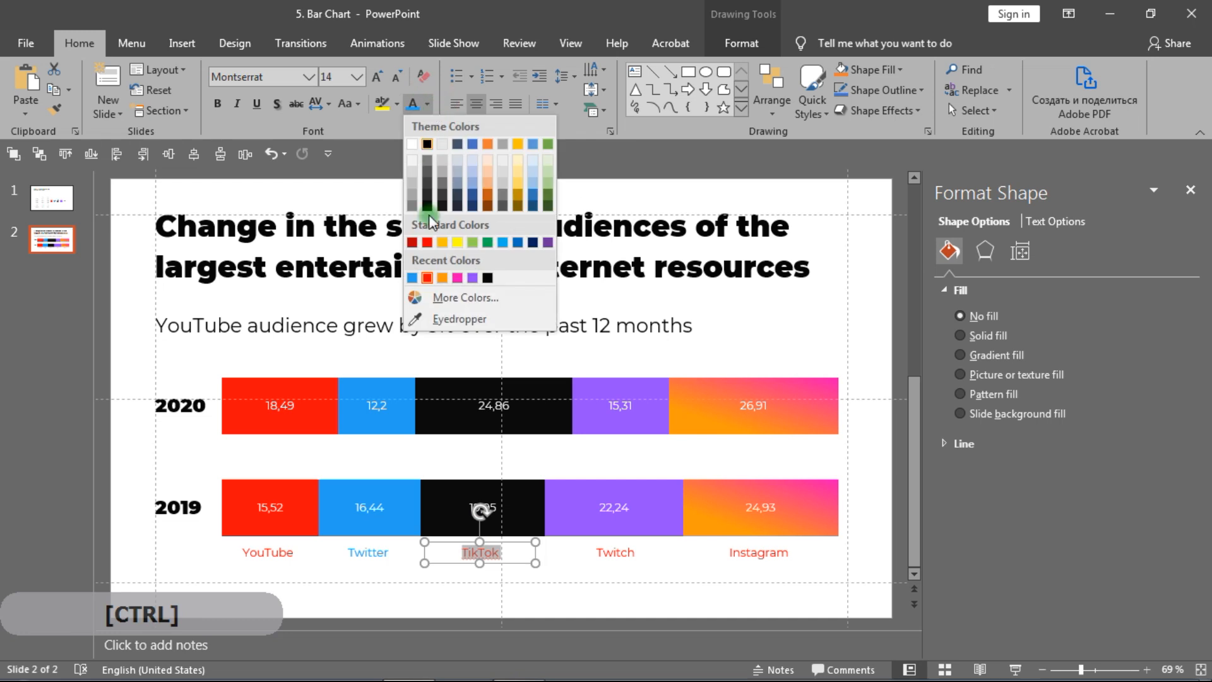
{"action": "left_click", "coordinate": [485, 278]}
Color the "Twitch" caption in the brand purple and the "Instagram" caption orange.
{"action": "left_click", "coordinate": [610, 550]}
{"action": "key", "text": "ctrl+a"}
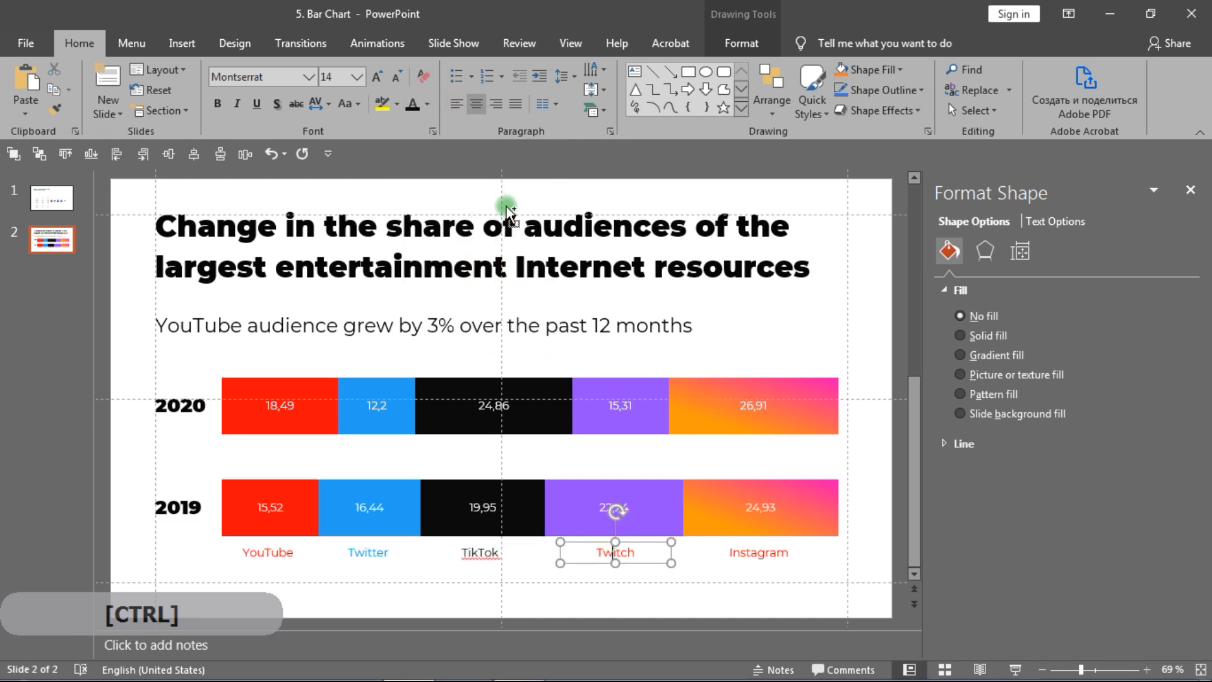
{"action": "left_click", "coordinate": [428, 105]}
{"action": "left_click", "coordinate": [488, 278]}
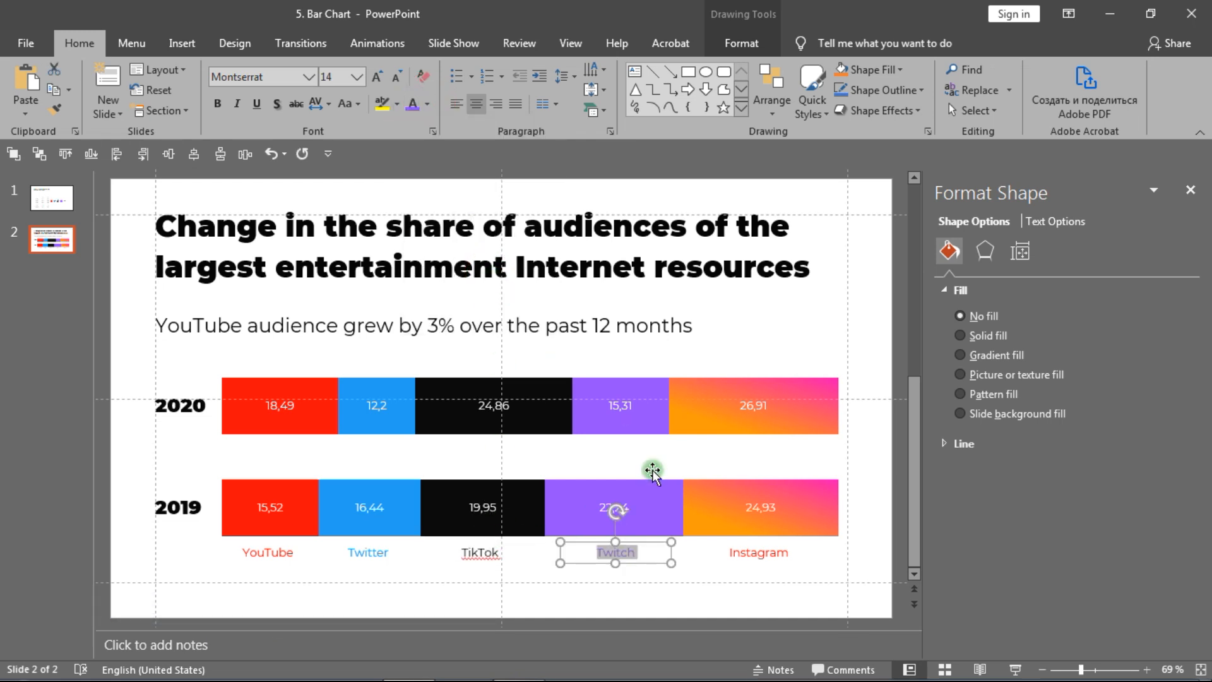
{"action": "left_click", "coordinate": [759, 549]}
{"action": "key", "text": "ctrl+a"}
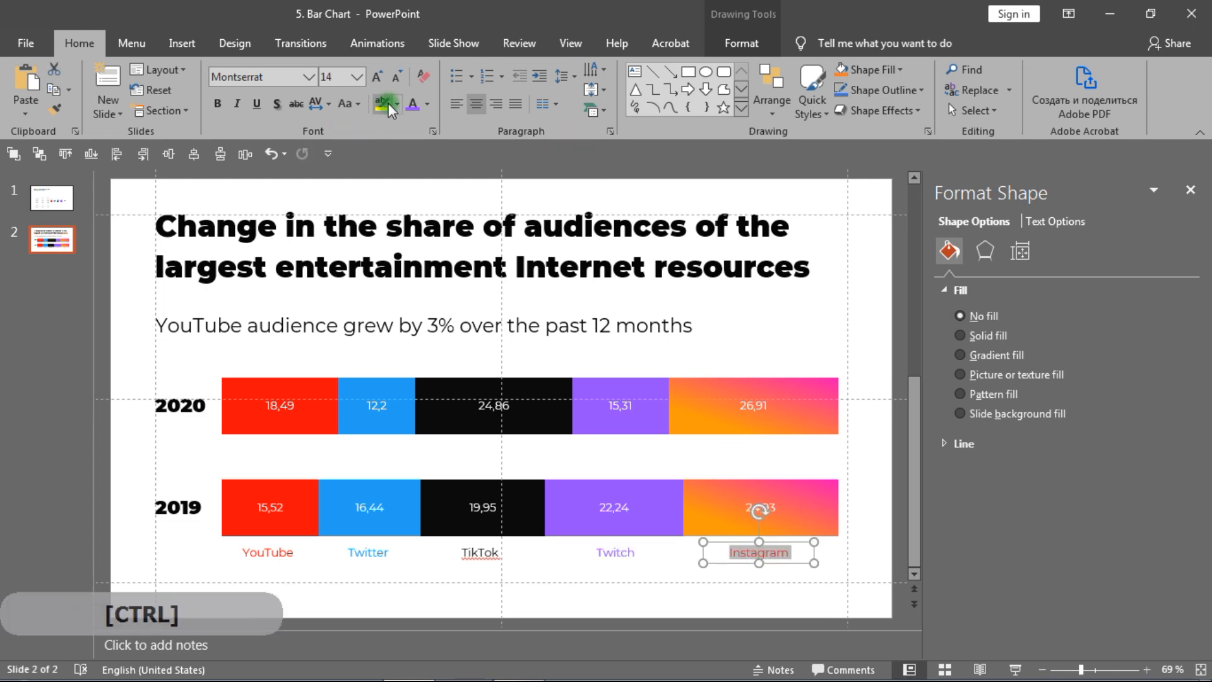
{"action": "left_click", "coordinate": [426, 103]}
{"action": "left_click", "coordinate": [472, 277]}
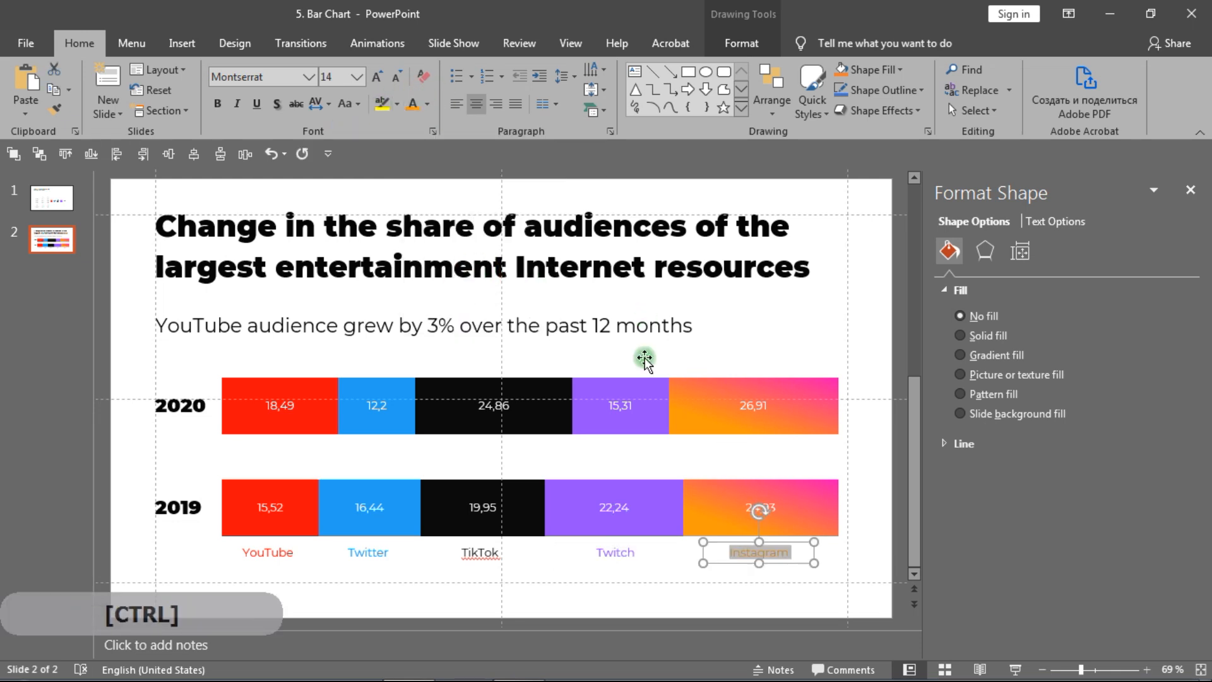
{"action": "left_click", "coordinate": [856, 485]}
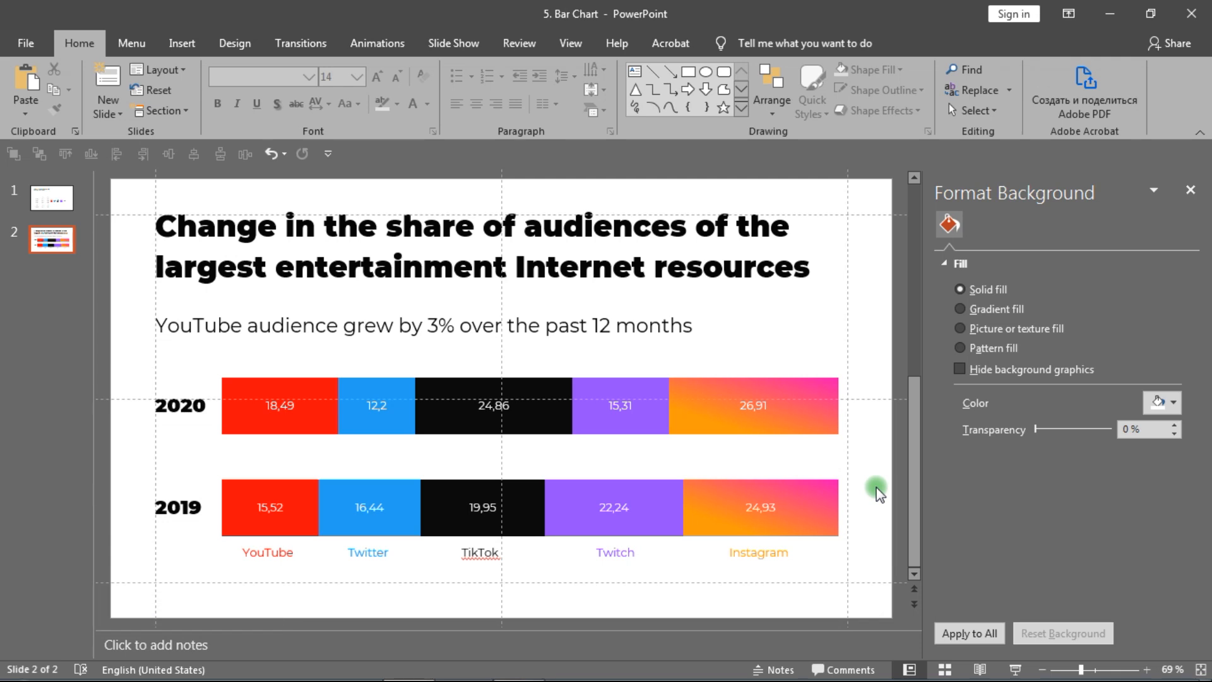
Copy the "2021, audience share in %" source note text box from slide 1 to slide 2.
{"action": "left_click", "coordinate": [57, 197]}
{"action": "left_click", "coordinate": [570, 390]}
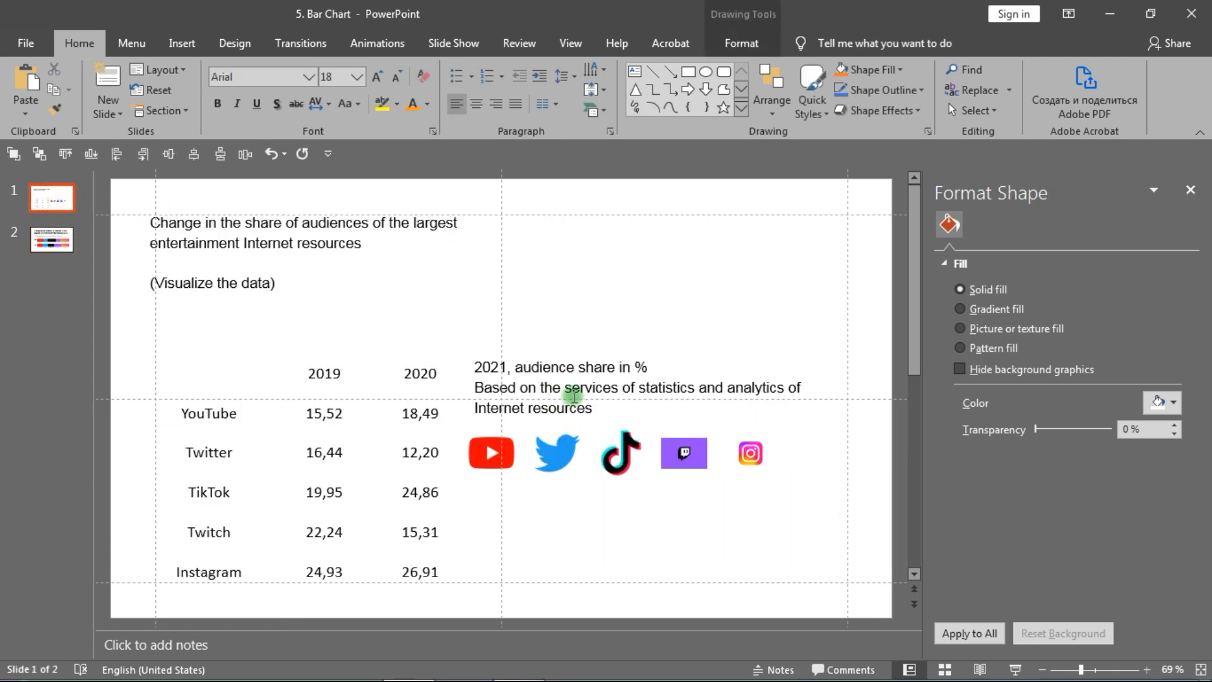
{"action": "left_click", "coordinate": [573, 353]}
{"action": "key", "text": "ctrl+c"}
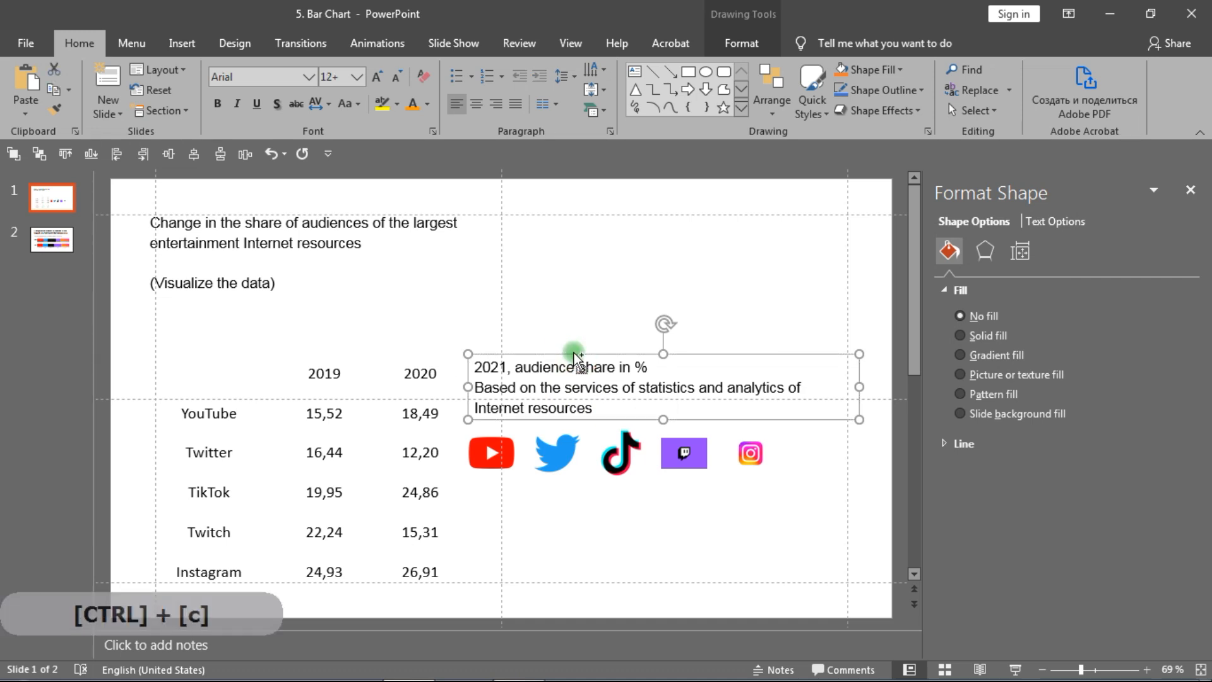
{"action": "left_click", "coordinate": [60, 243]}
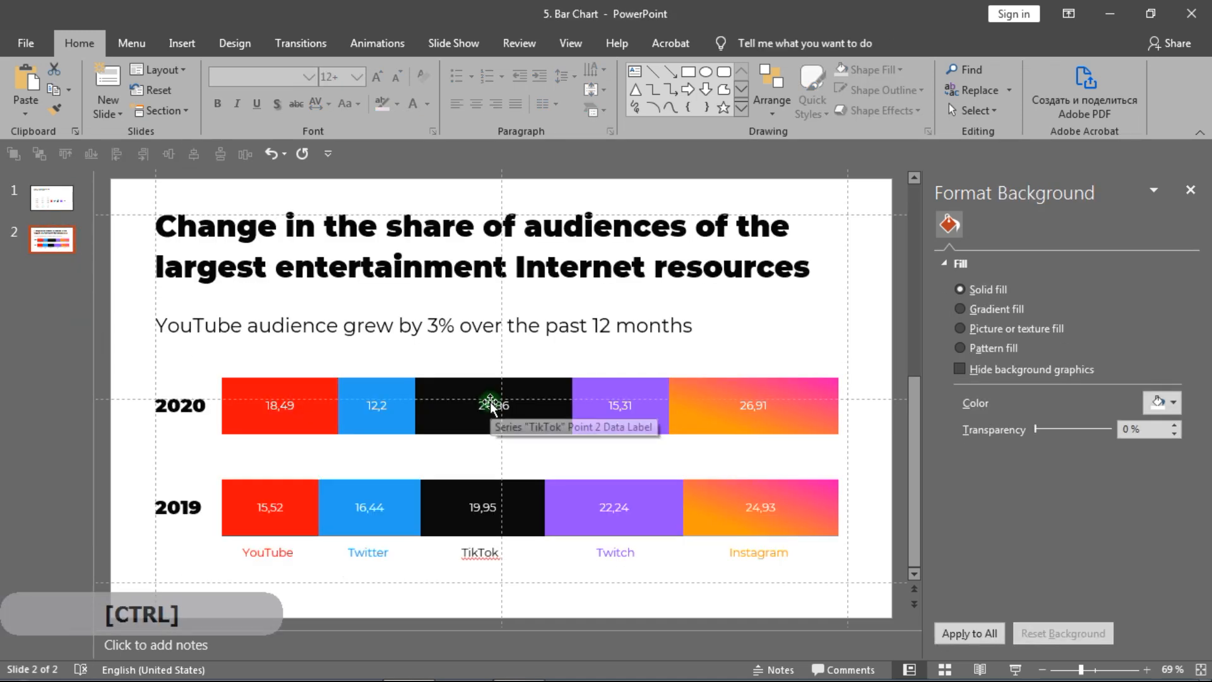
{"action": "key", "text": "ctrl+v"}
Move the source note below the platform captions, starting at the left margin guide, and widen it to the right margin guide.
{"action": "left_click_drag", "start_coordinate": [568, 352], "coordinate": [247, 560]}
{"action": "left_click_drag", "start_coordinate": [544, 591], "coordinate": [849, 587]}
{"action": "left_click", "coordinate": [736, 585]}
Set the source note's text to Montserrat, size 12.
{"action": "left_click", "coordinate": [202, 576]}
{"action": "key", "text": "ctrl+a"}
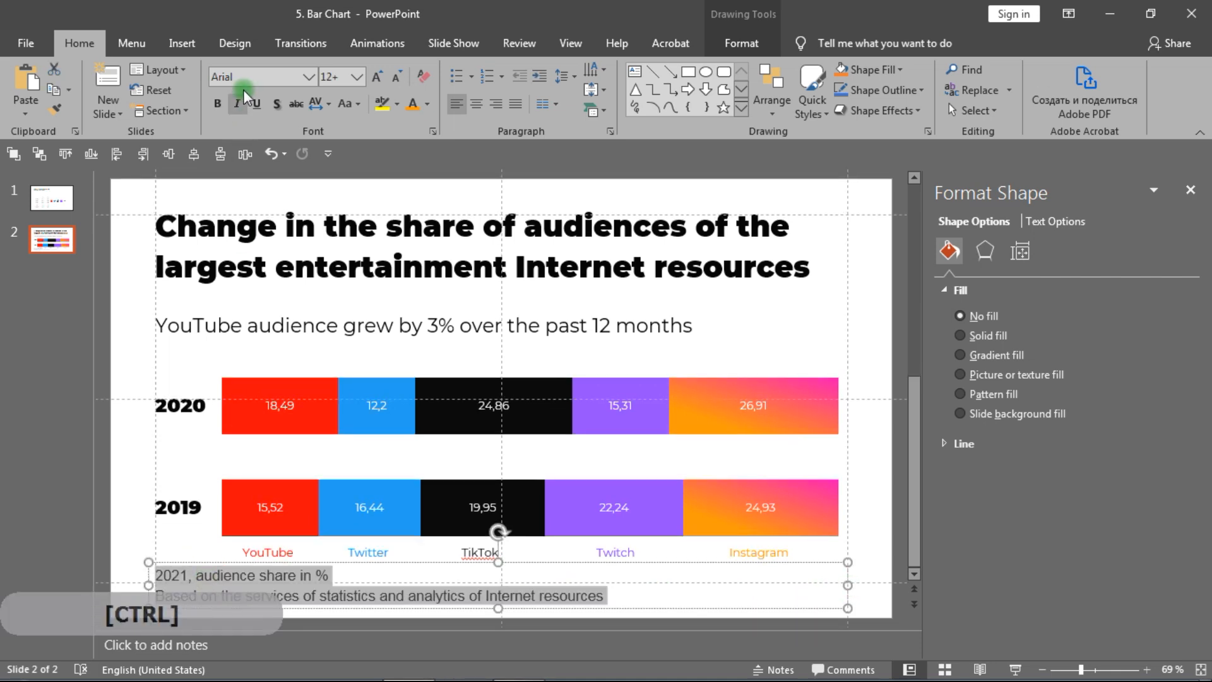
{"action": "left_click", "coordinate": [245, 76]}
{"action": "type", "text": "m"}
{"action": "key", "text": "Right"}
{"action": "key", "text": "Tab"}
{"action": "type", "text": "12"}
{"action": "key", "text": "Return"}
Shift the source note slightly down to leave more space below the platform captions.
{"action": "scroll", "coordinate": [179, 534], "scroll_direction": "up", "scroll_amount": 8}
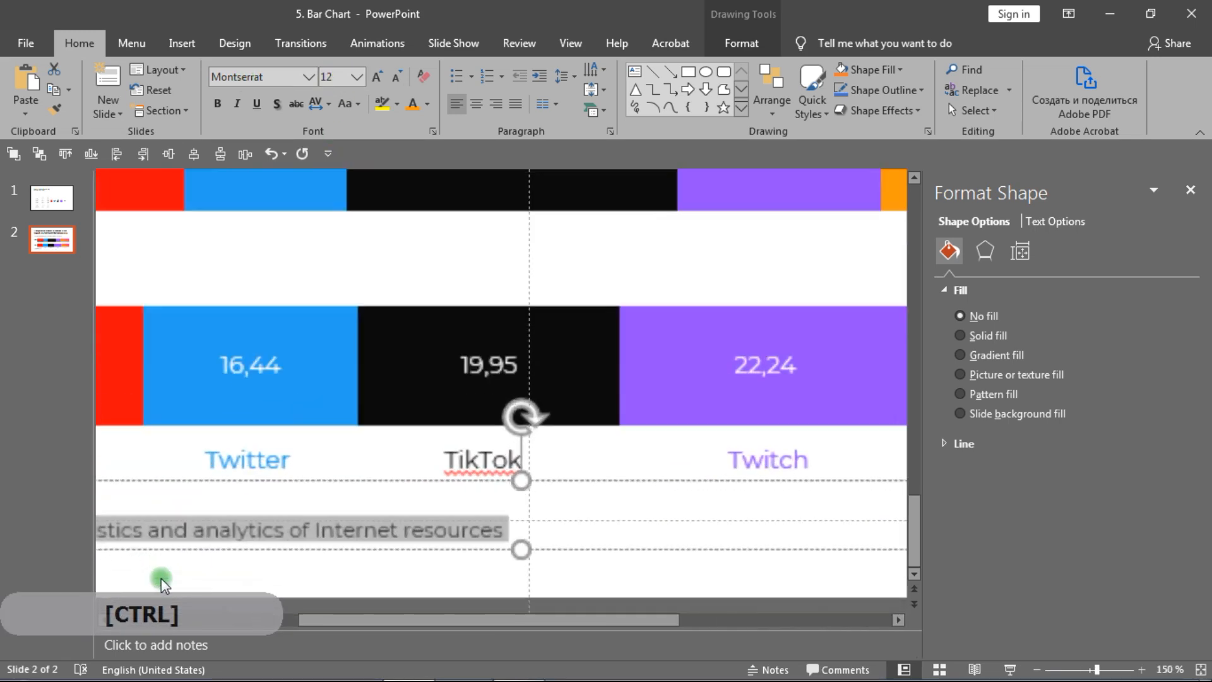
{"action": "left_click_drag", "start_coordinate": [387, 616], "coordinate": [32, 620]}
{"action": "left_click_drag", "start_coordinate": [321, 476], "coordinate": [321, 492]}
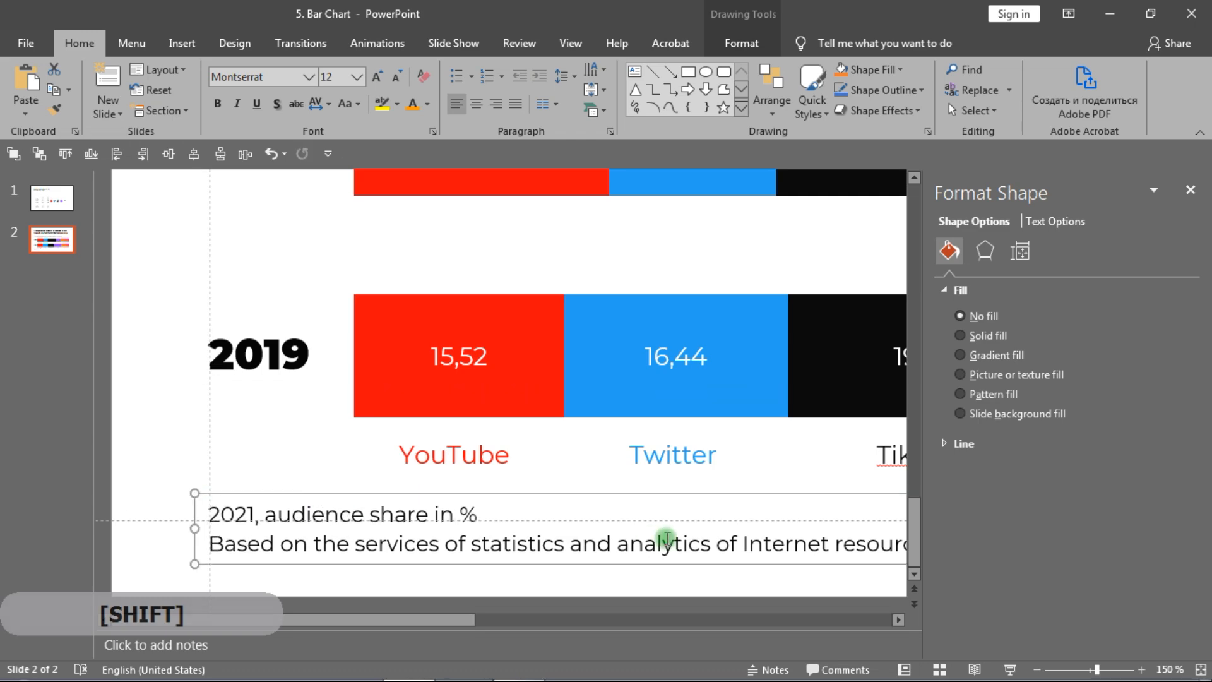
{"action": "left_click", "coordinate": [169, 463]}
{"action": "scroll", "coordinate": [143, 297], "scroll_direction": "down", "scroll_amount": 8}
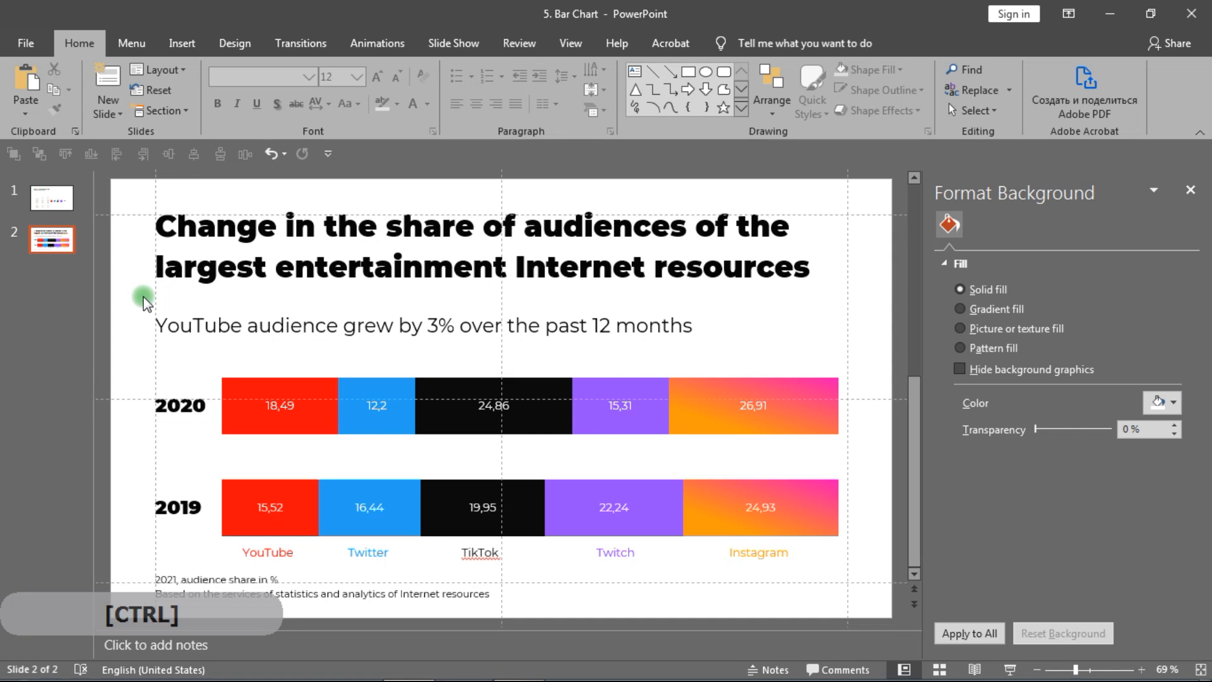
Emphasize only the 2020 YouTube data label by setting it to Montserrat Black, size 20.
{"action": "left_click", "coordinate": [286, 413]}
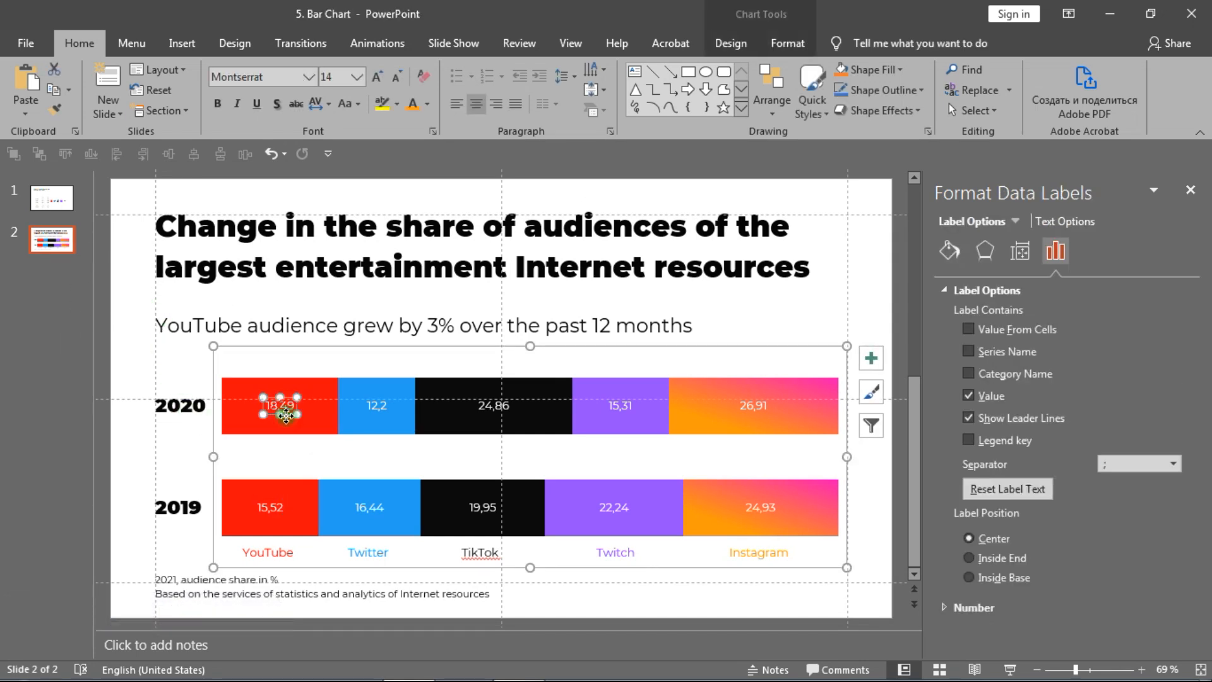
{"action": "left_click", "coordinate": [286, 415]}
{"action": "left_click", "coordinate": [267, 77]}
{"action": "left_click", "coordinate": [286, 78]}
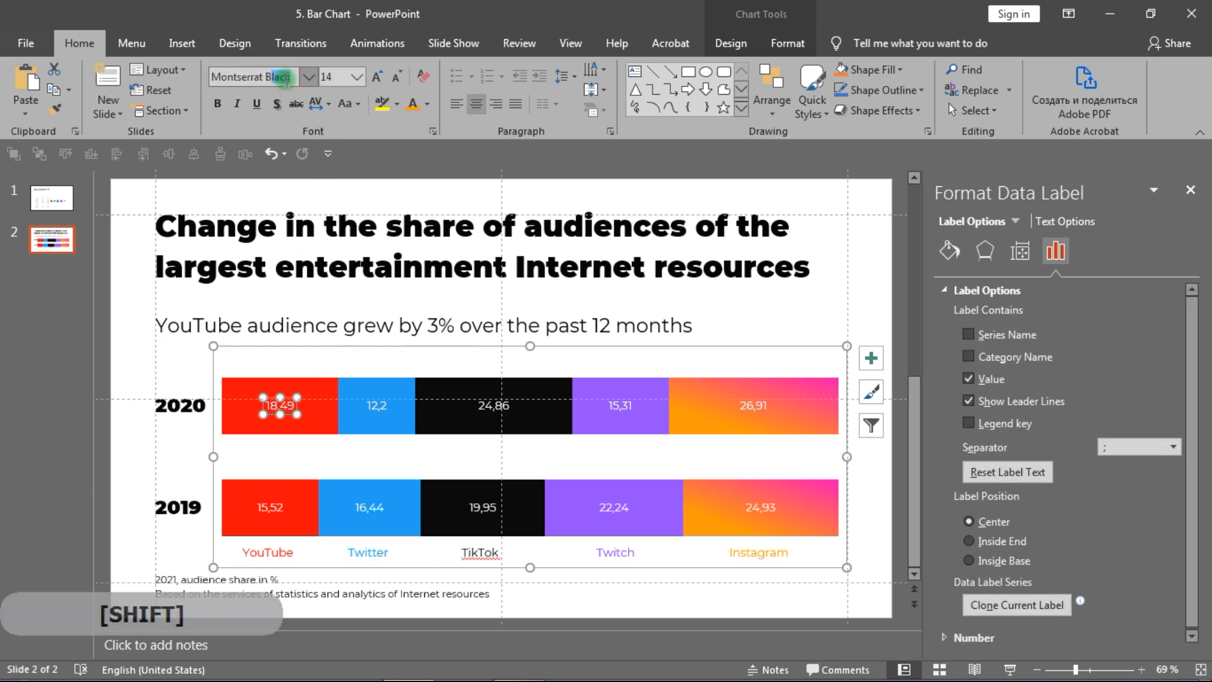
{"action": "key", "text": "Right"}
{"action": "key", "text": "Return"}
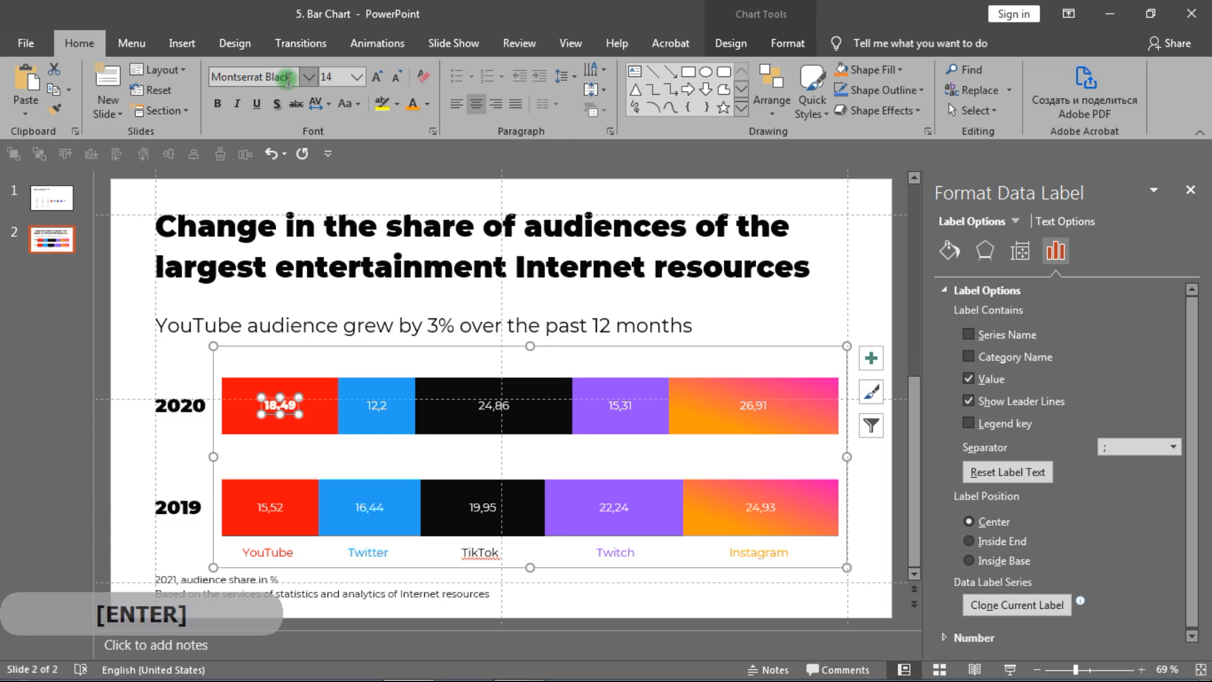
{"action": "left_click", "coordinate": [377, 77]}
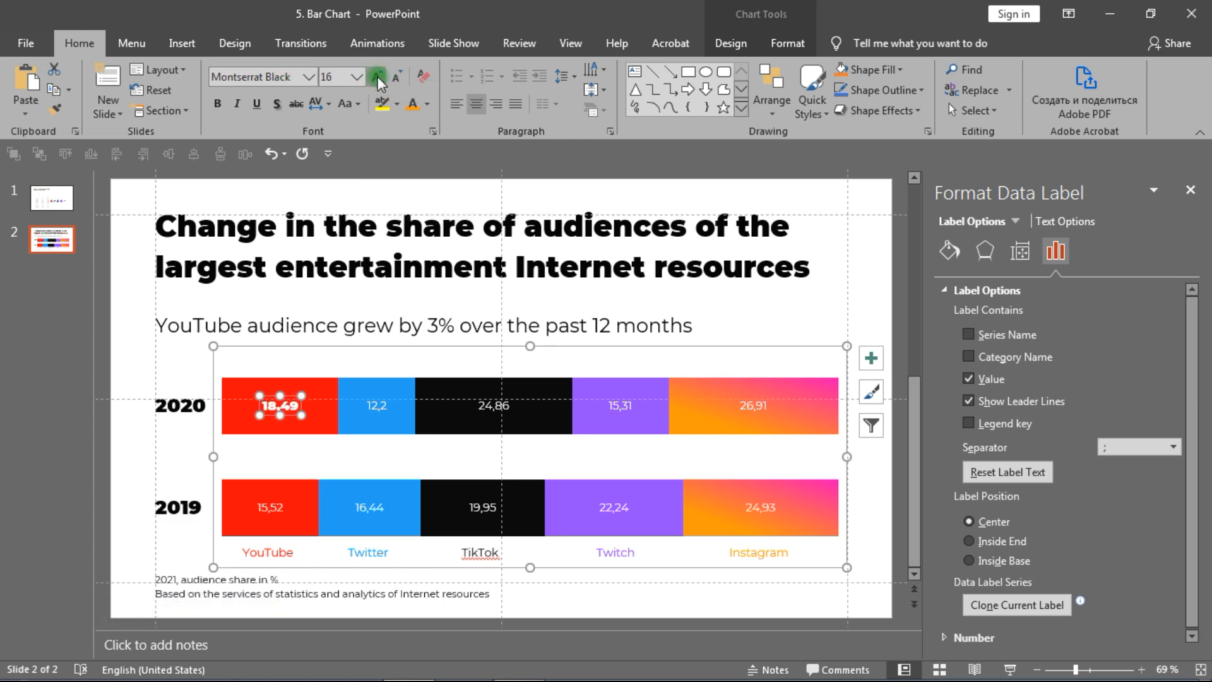
{"action": "left_click", "coordinate": [377, 77]}
{"action": "left_click", "coordinate": [378, 77]}
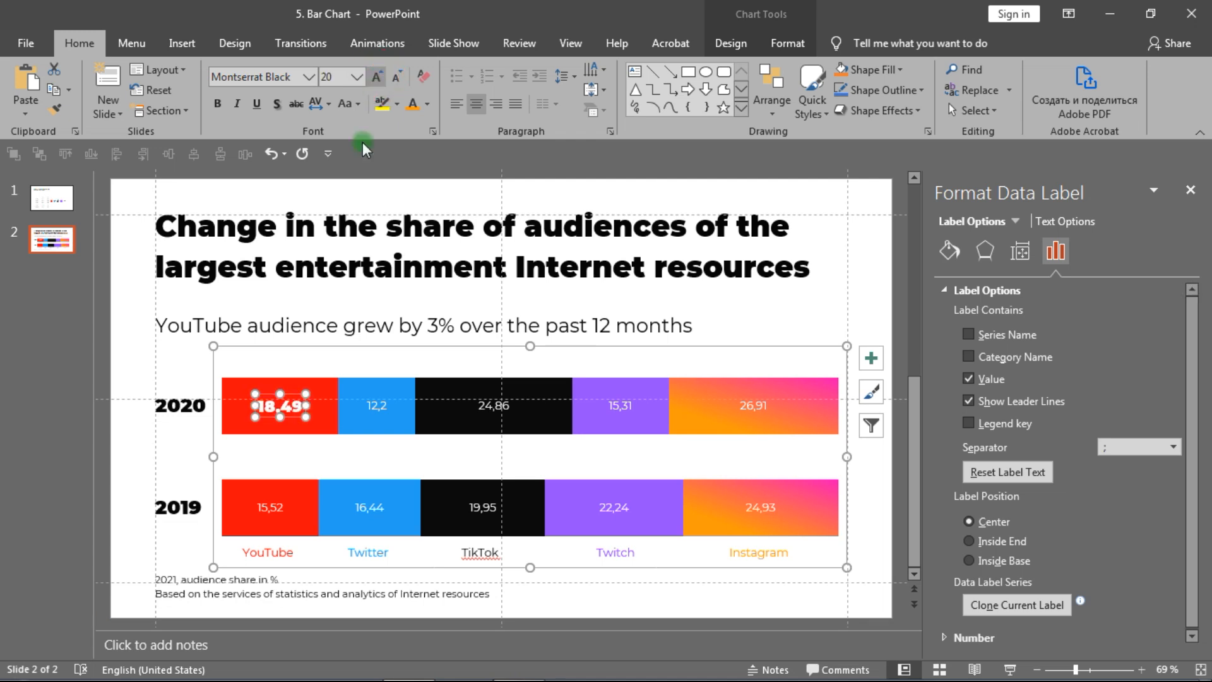
{"action": "left_click", "coordinate": [145, 387]}
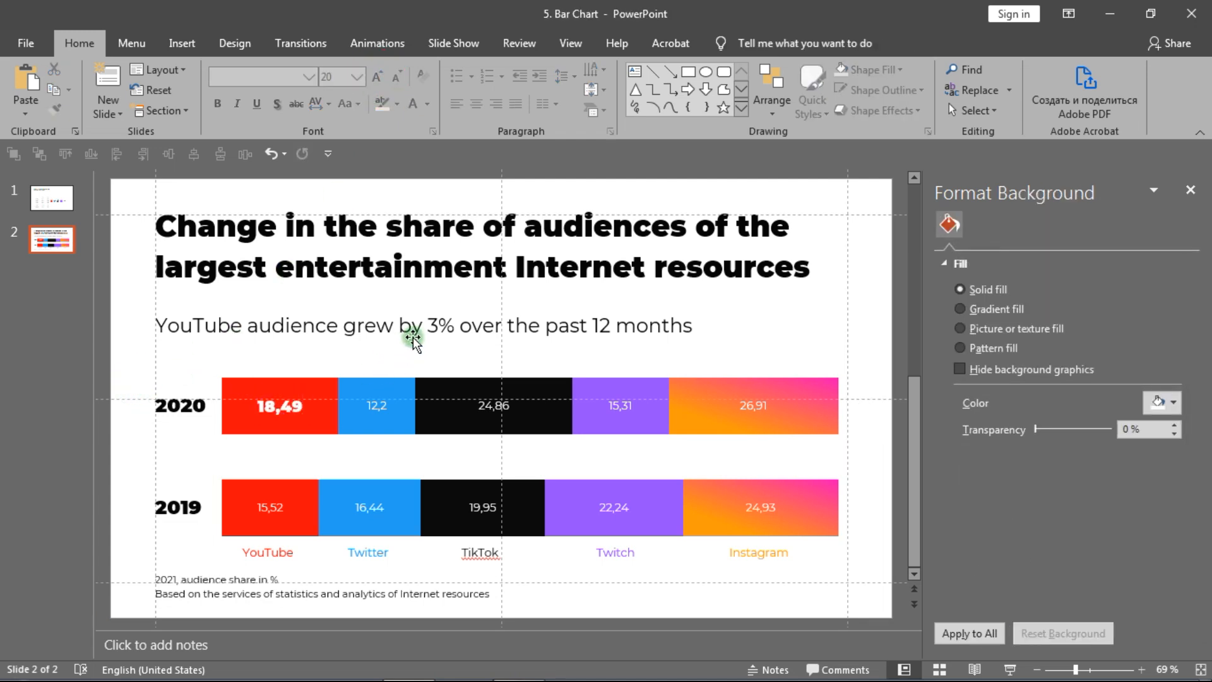
Color the words "grew by 3%" in the subtitle YouTube red.
{"action": "left_click_drag", "start_coordinate": [344, 326], "coordinate": [453, 326]}
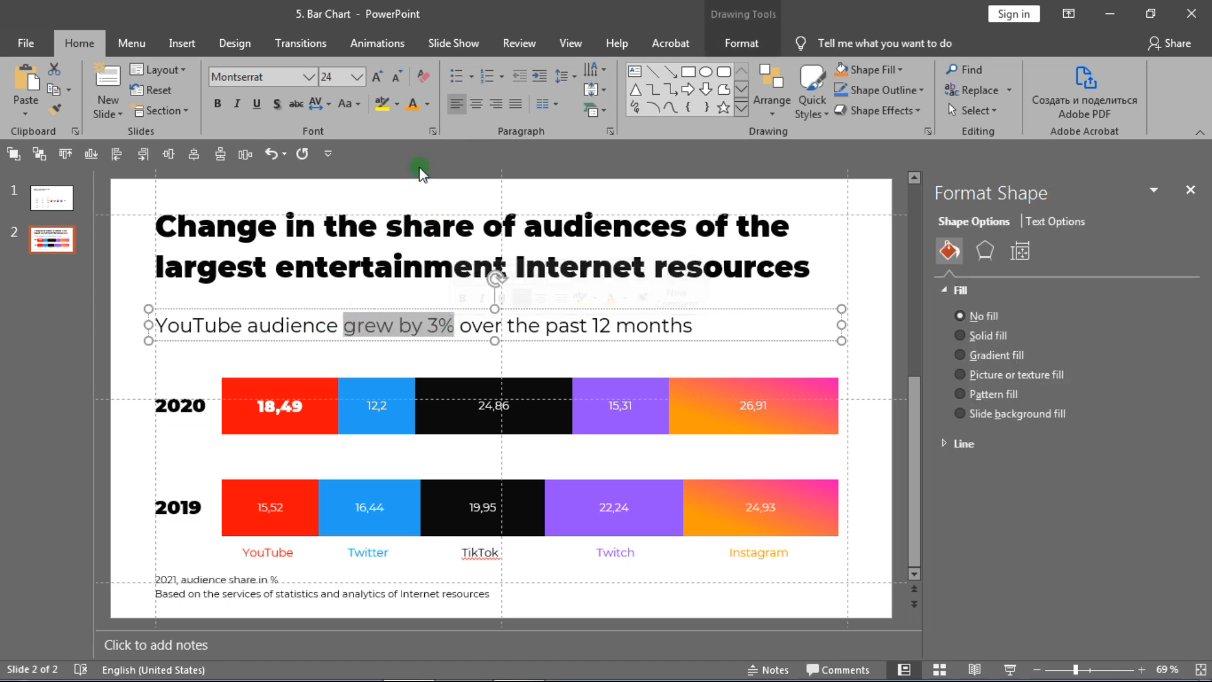
{"action": "left_click", "coordinate": [427, 105]}
{"action": "left_click", "coordinate": [476, 279]}
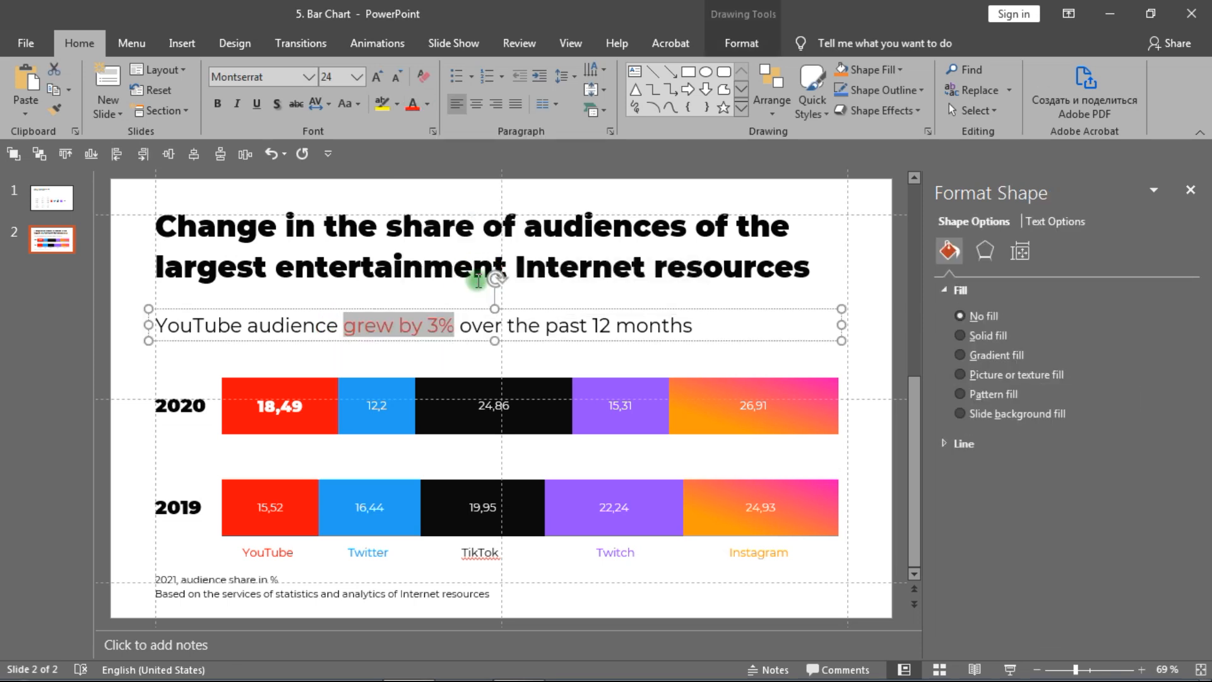
{"action": "left_click", "coordinate": [154, 379]}
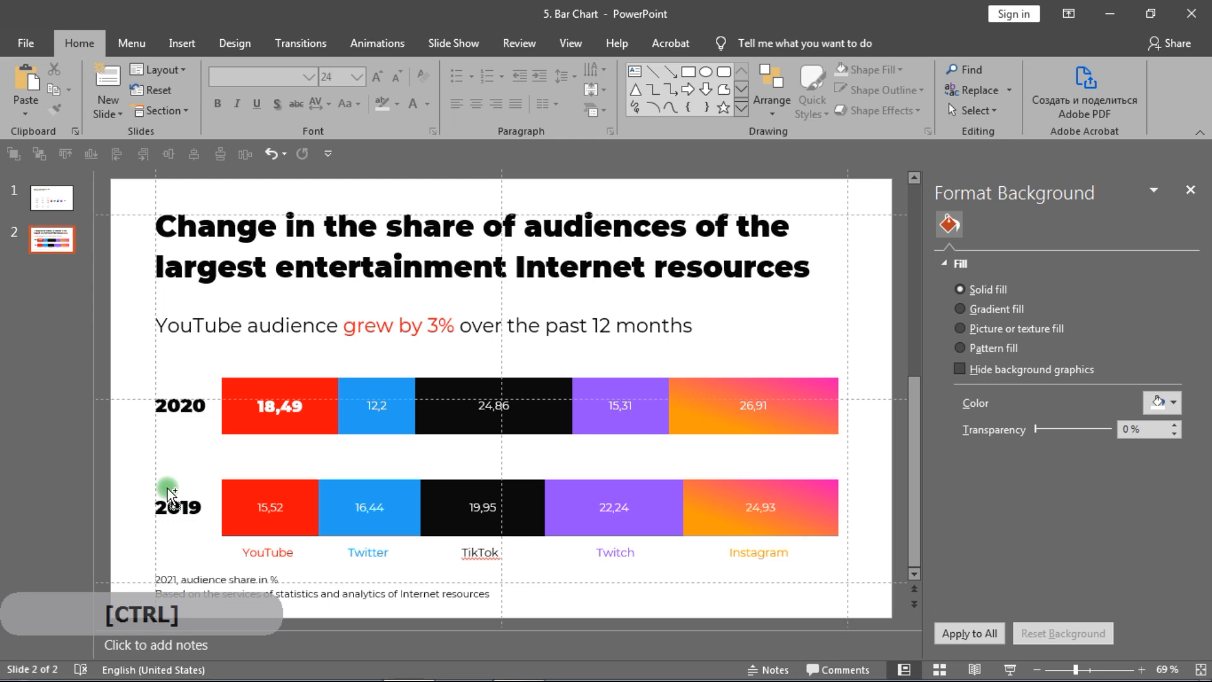
Draw a small circle on the left margin guide between the 2020 and 2019 year labels.
{"action": "scroll", "coordinate": [167, 487], "scroll_direction": "up", "scroll_amount": 3, "text": "ctrl"}
{"action": "left_click_drag", "start_coordinate": [427, 619], "coordinate": [246, 619]}
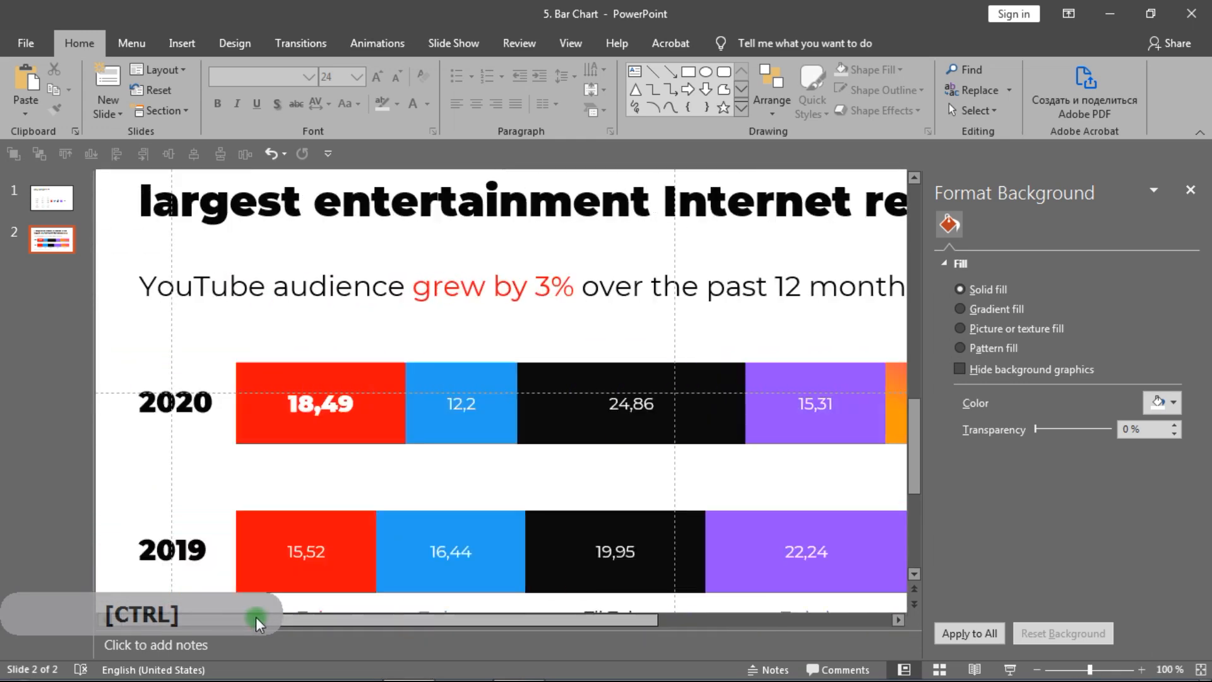
{"action": "left_click", "coordinate": [709, 73]}
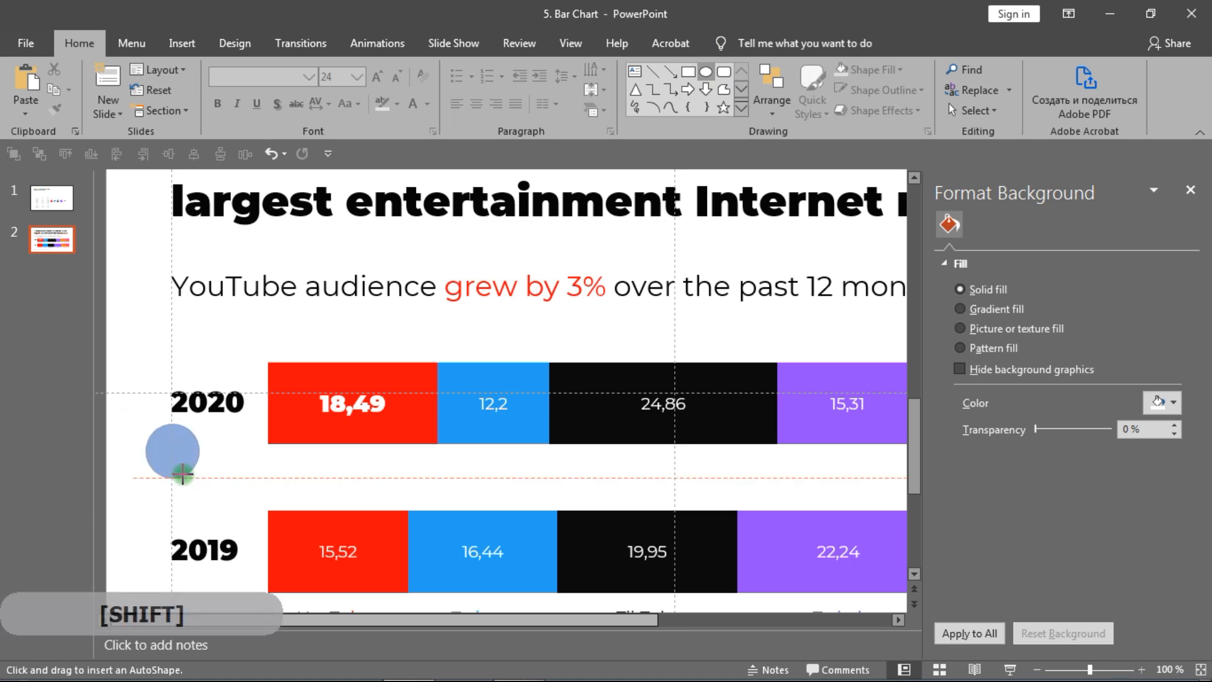